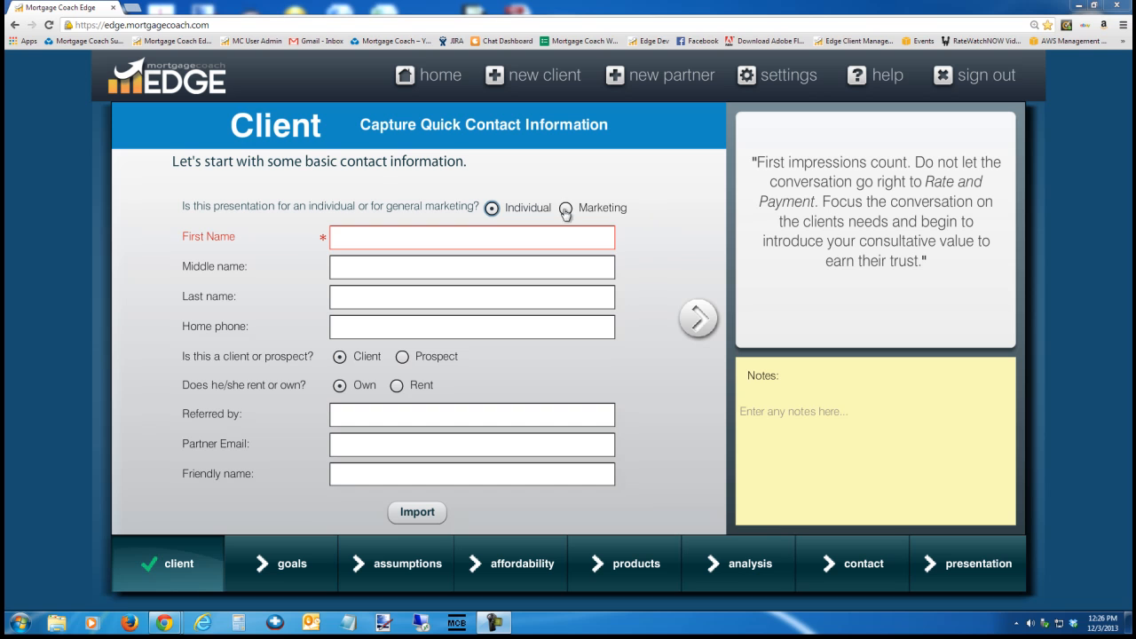
# Set the presentation up for general marketing with the report headline "Purchase power by rate" and proceed to the goals
pyautogui.click(565, 209)
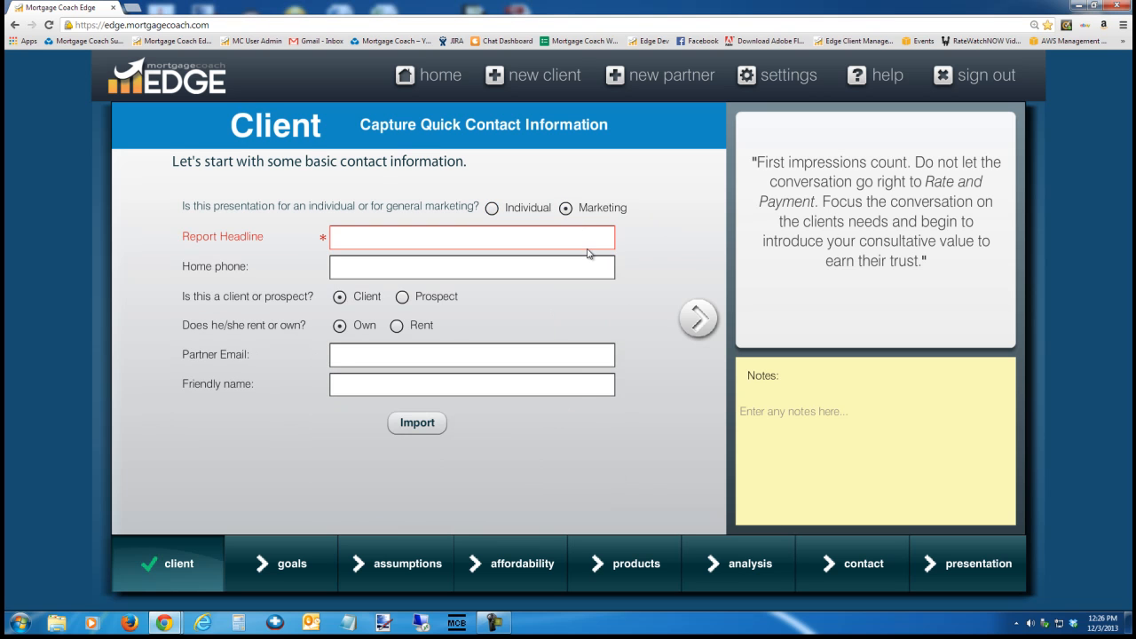
pyautogui.click(499, 236)
pyautogui.write('Purchase ppo')
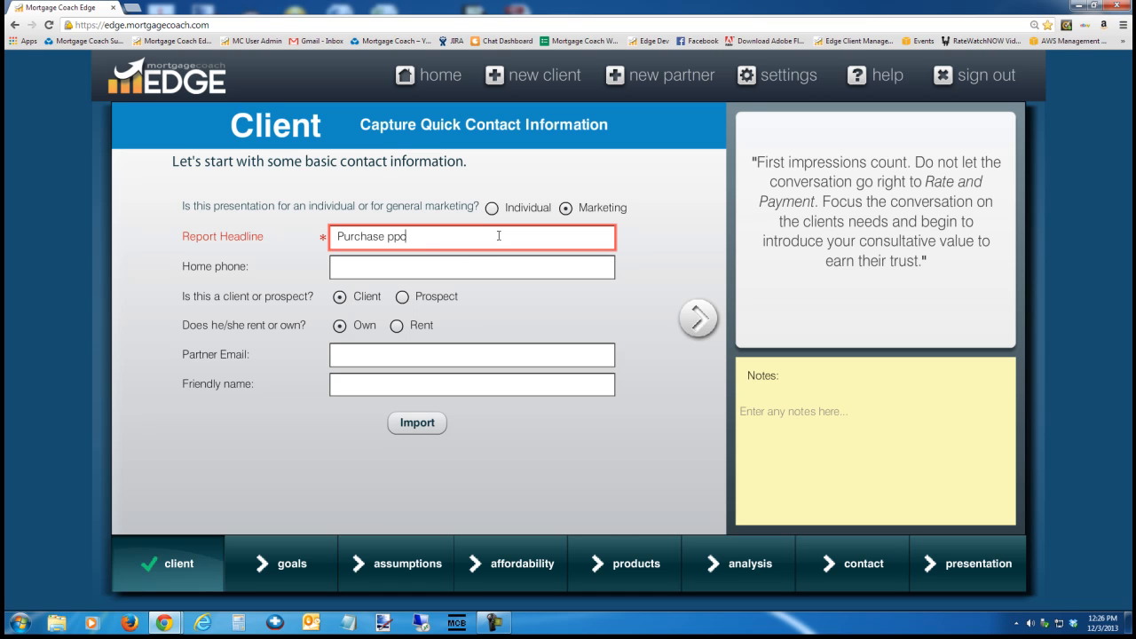
pyautogui.write('wer by rate')
pyautogui.hotkey('ctrl', 'Left')
pyautogui.hotkey('ctrl', 'Left')
pyautogui.hotkey('ctrl', 'Left')
pyautogui.press('Delete')
pyautogui.click(408, 384)
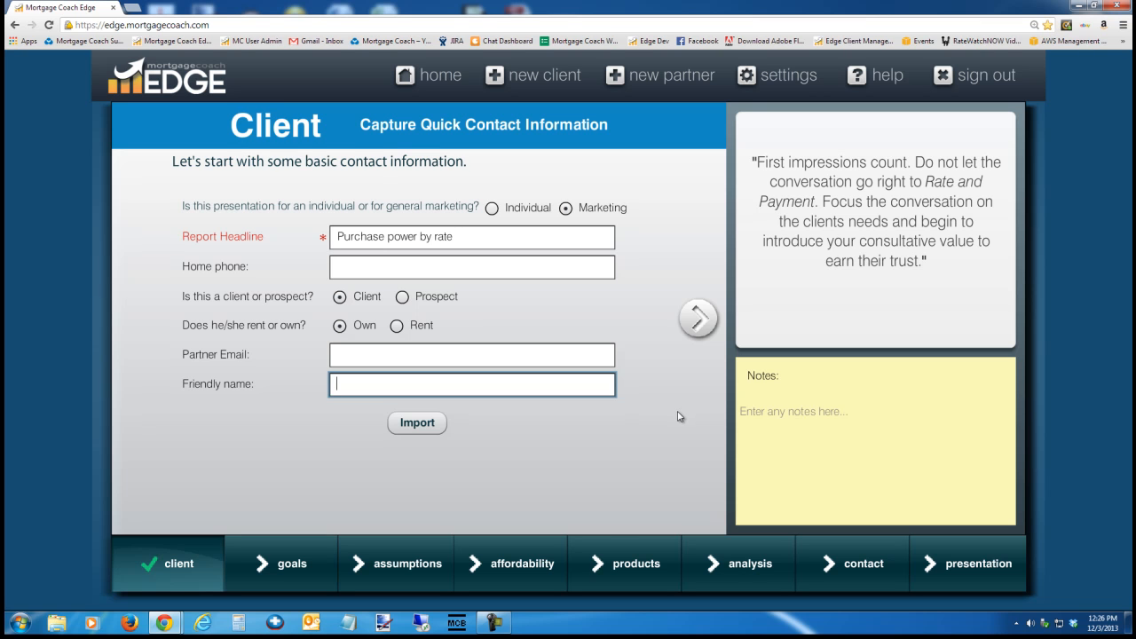
pyautogui.click(698, 319)
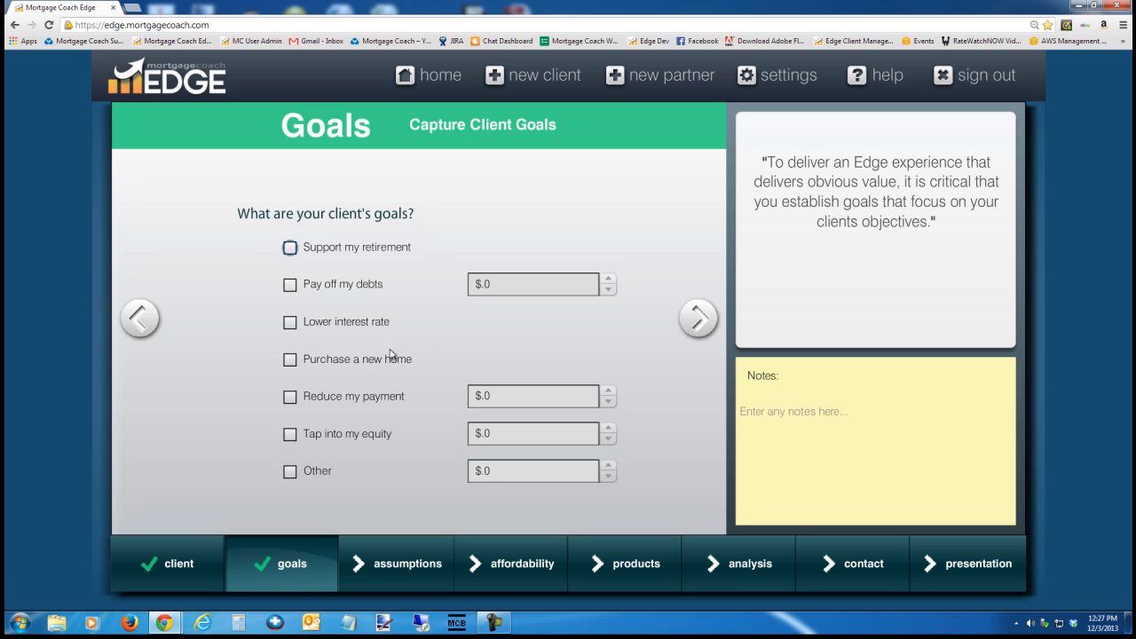
# Choose purchasing a new home as the client goal and set the current property value to $250,000
pyautogui.click(290, 360)
pyautogui.click(698, 319)
pyautogui.click(466, 257)
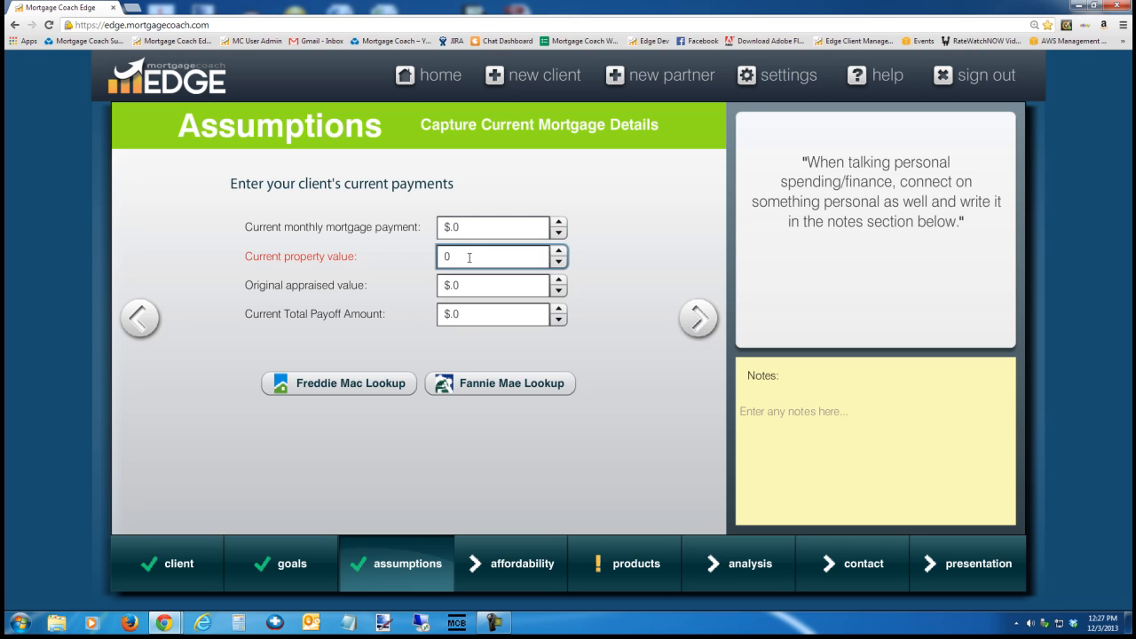
pyautogui.write('250,000')
pyautogui.press('Tab')
pyautogui.click(693, 320)
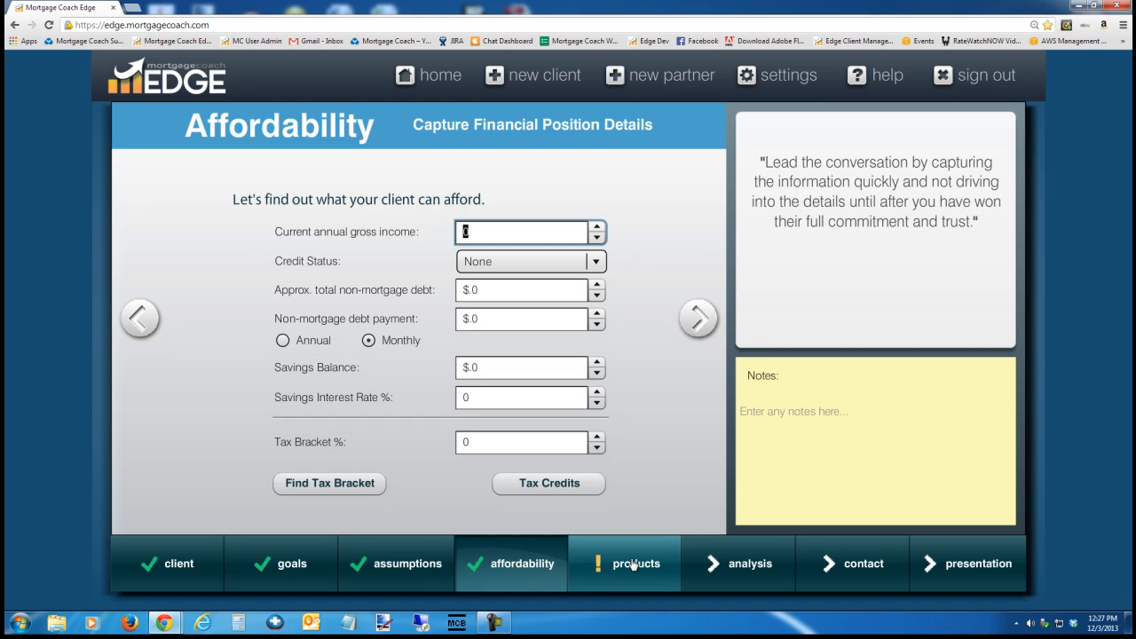
# Name the first product "Buy Today at 4%" and set its down payment to 3.5 percent
pyautogui.click(633, 563)
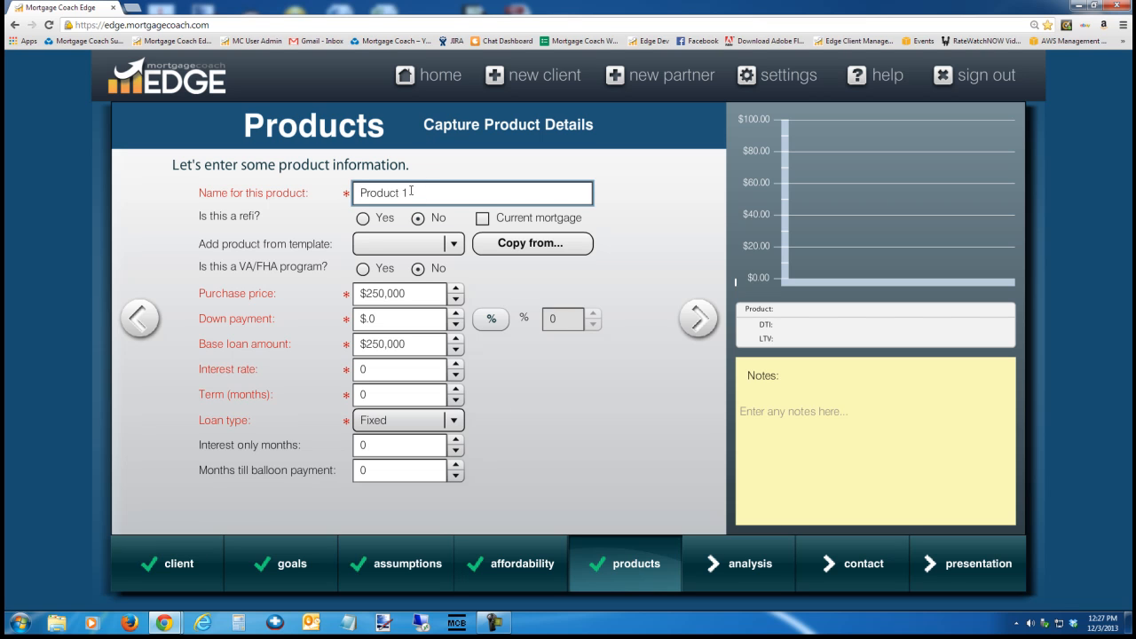
pyautogui.moveTo(411, 191); pyautogui.dragTo(310, 206)
pyautogui.write('Buy Today at 4%')
pyautogui.click(491, 318)
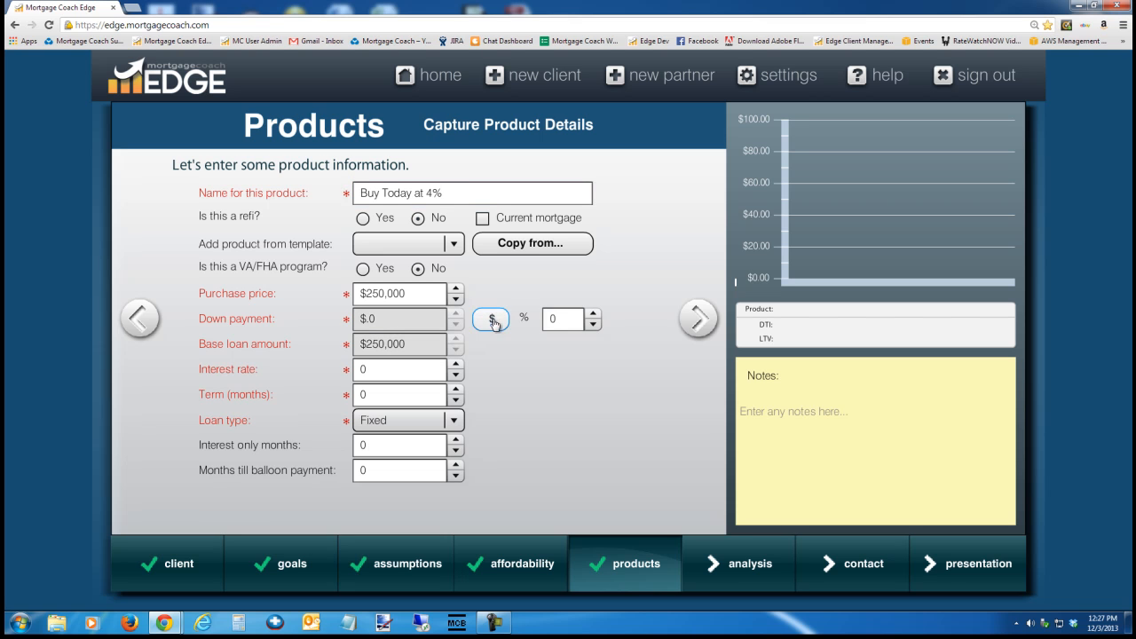
pyautogui.click(571, 319)
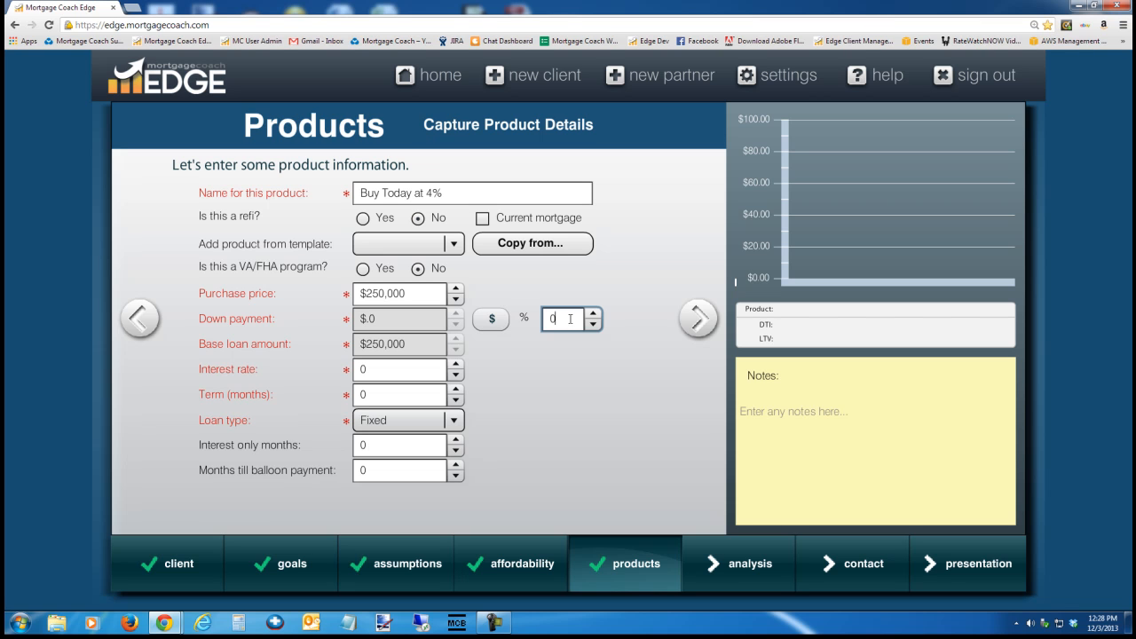
pyautogui.moveTo(564, 319); pyautogui.dragTo(542, 327)
pyautogui.write('3.5')
pyautogui.press('Tab')
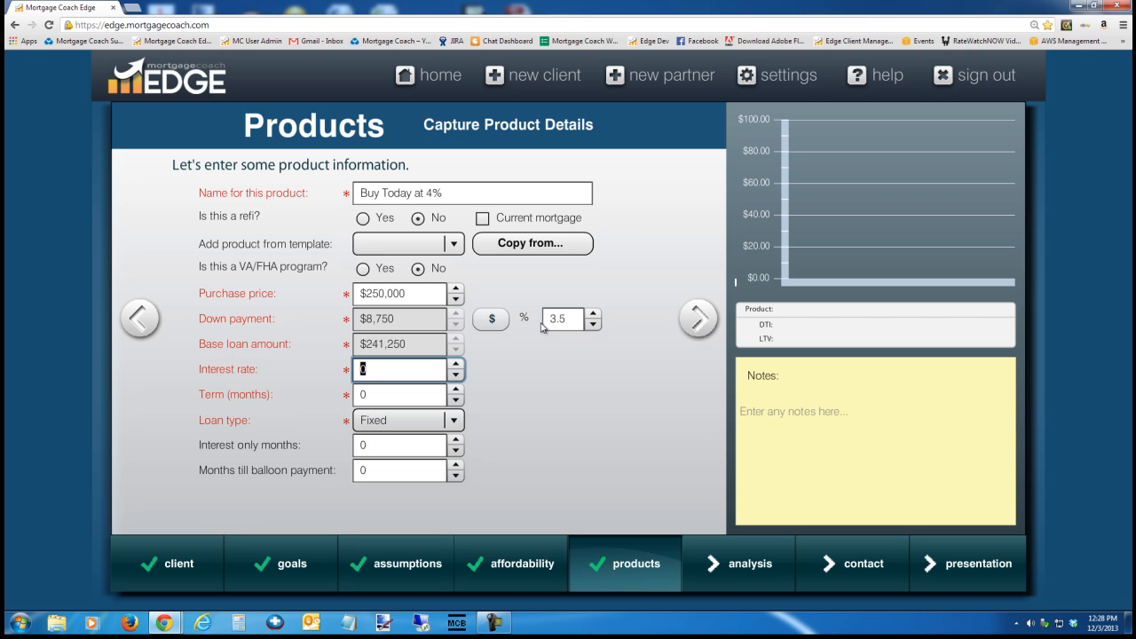
# Mark the product as a VA/FHA program with a 4% interest rate and a 360-month term
pyautogui.click(362, 269)
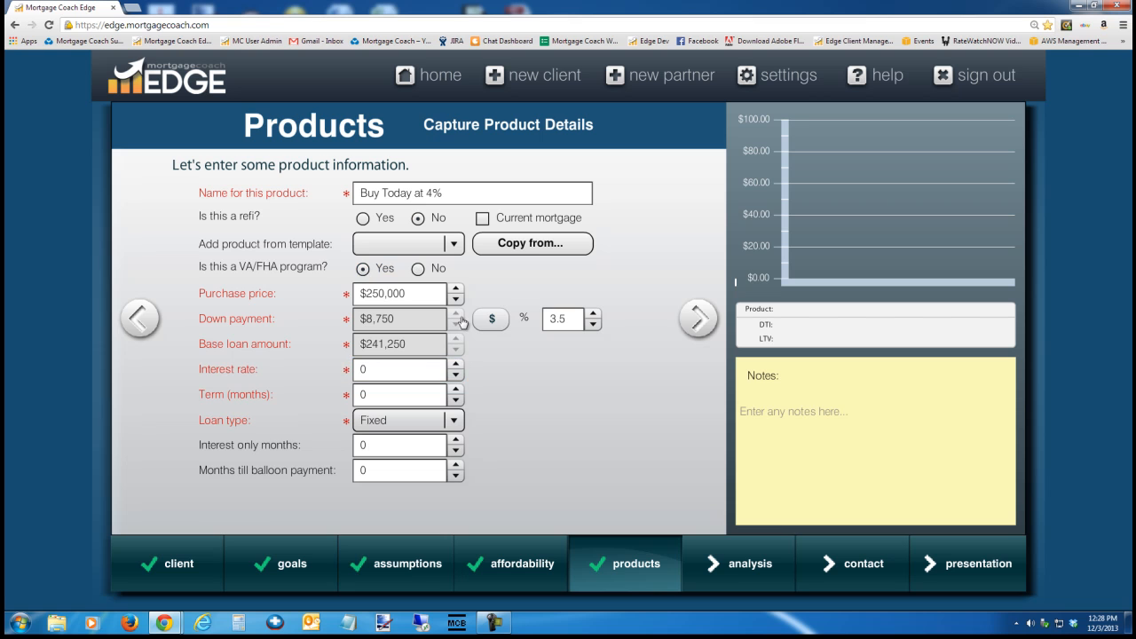
pyautogui.write('4')
pyautogui.press('Tab')
pyautogui.write('360')
pyautogui.press('Tab')
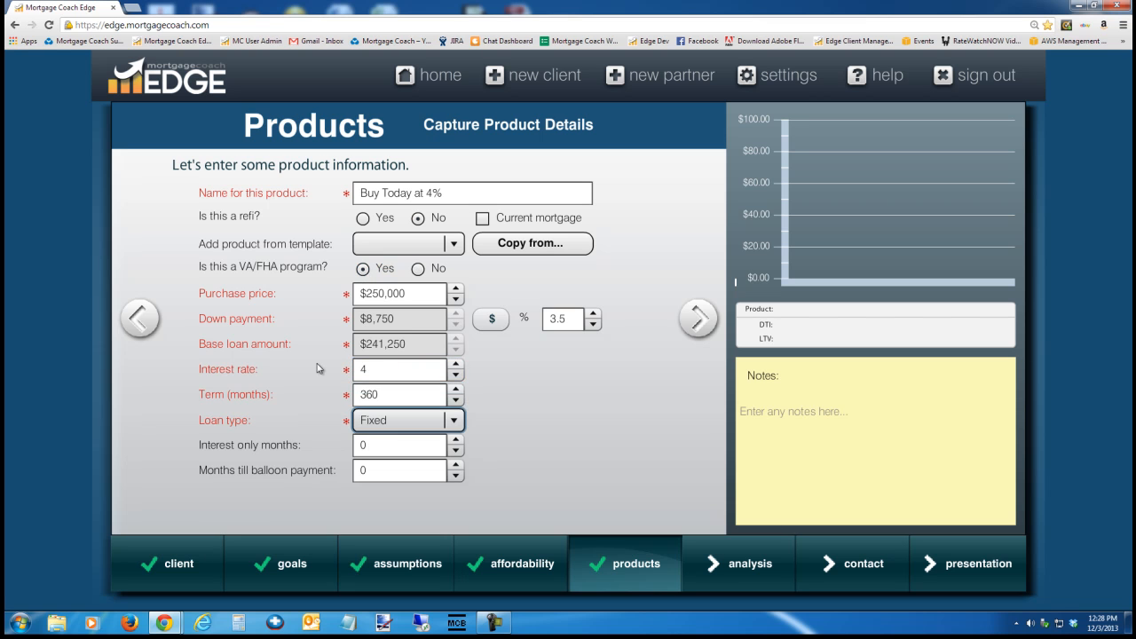
pyautogui.click(698, 319)
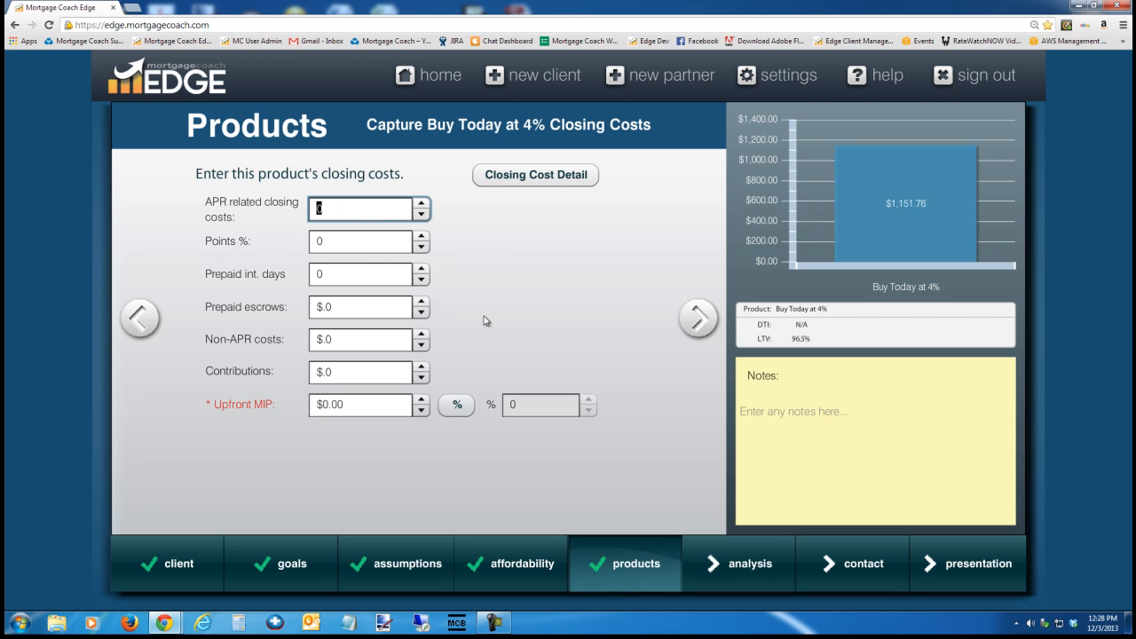
# Apply the "30 Year Fixed Purchase" closing cost template to the loan
pyautogui.click(543, 177)
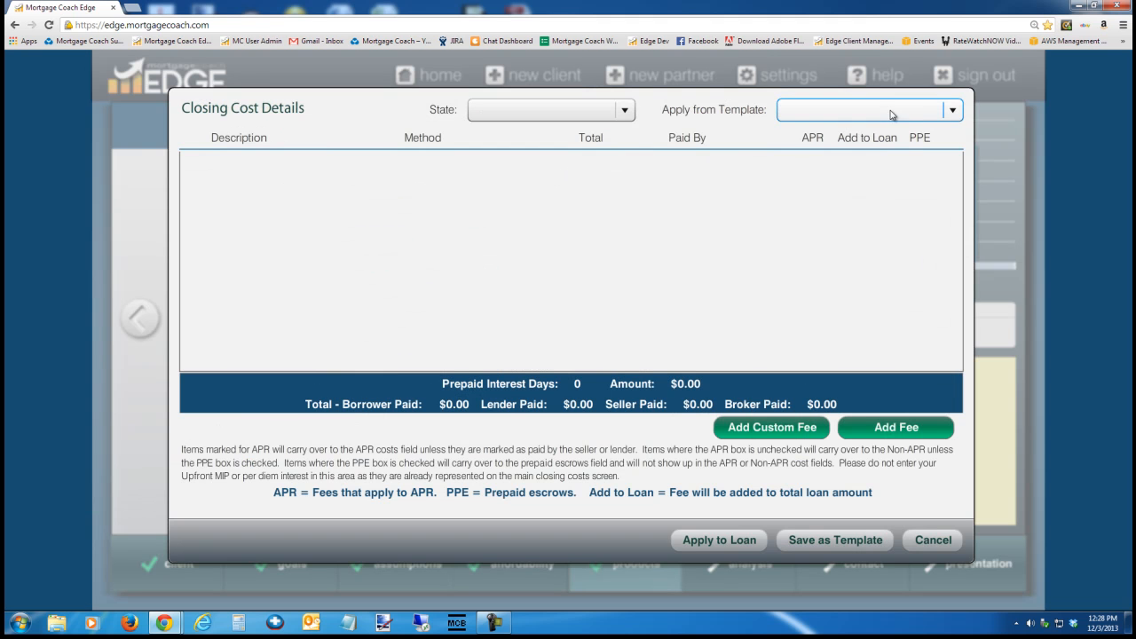
pyautogui.click(955, 109)
pyautogui.click(866, 182)
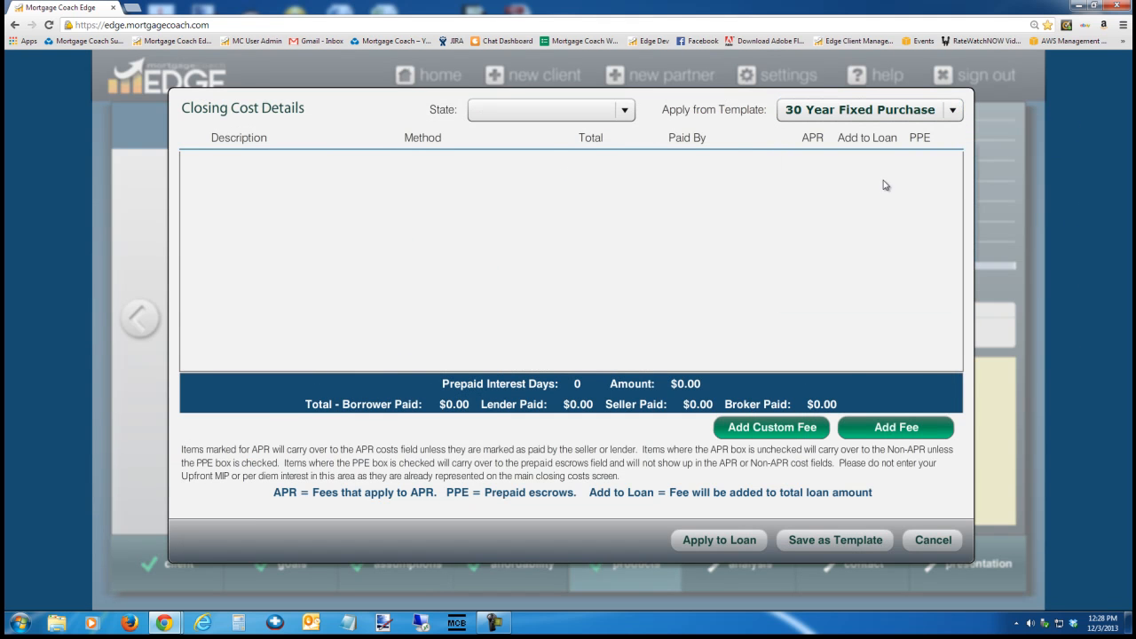
pyautogui.click(716, 542)
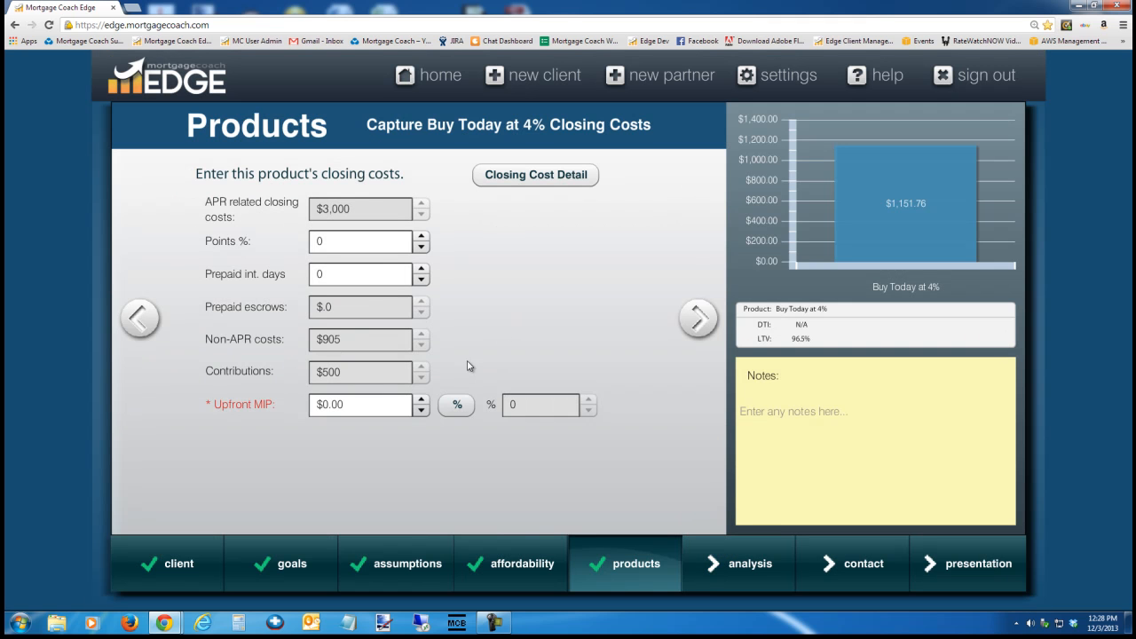
# Set the upfront MIP to 1.75 percent and add it to the loan amount
pyautogui.click(457, 406)
pyautogui.press('Tab')
pyautogui.write('1.75')
pyautogui.press('Tab')
pyautogui.press('space')
pyautogui.click(694, 320)
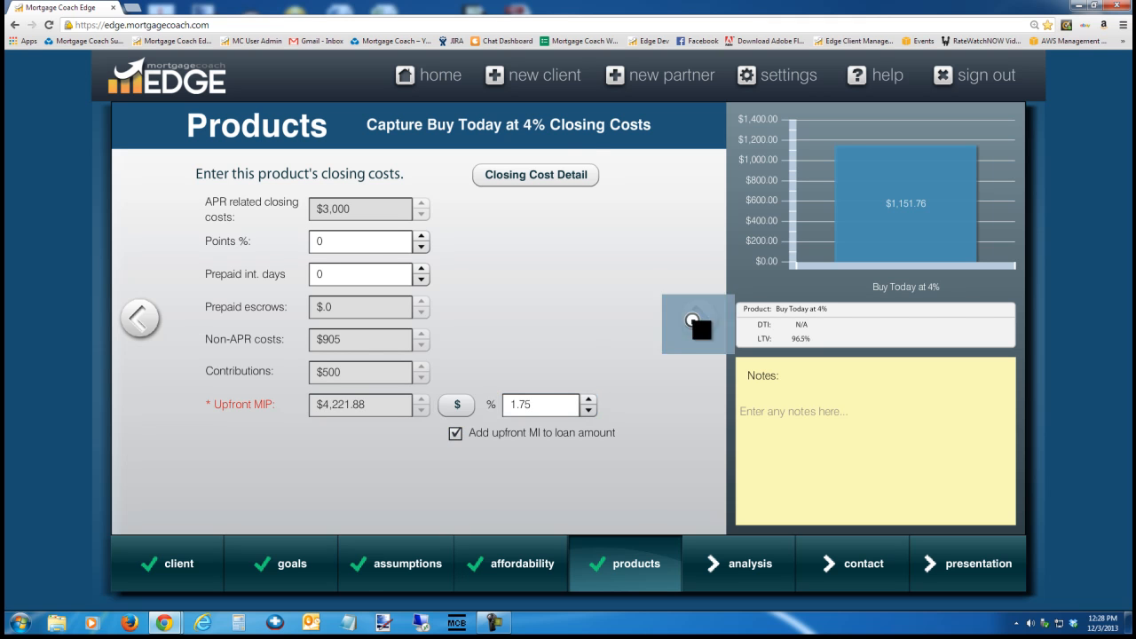
# Enter the monthly costs as percentages: 0.35% for hazard insurance and 1.25% for property tax
pyautogui.click(502, 239)
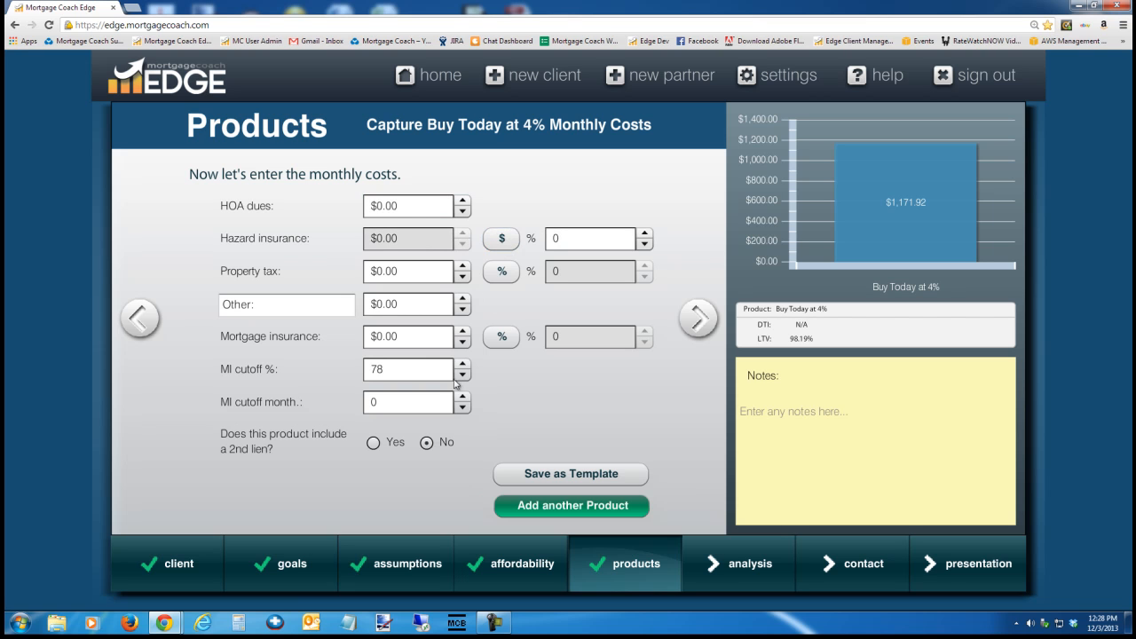
pyautogui.click(572, 249)
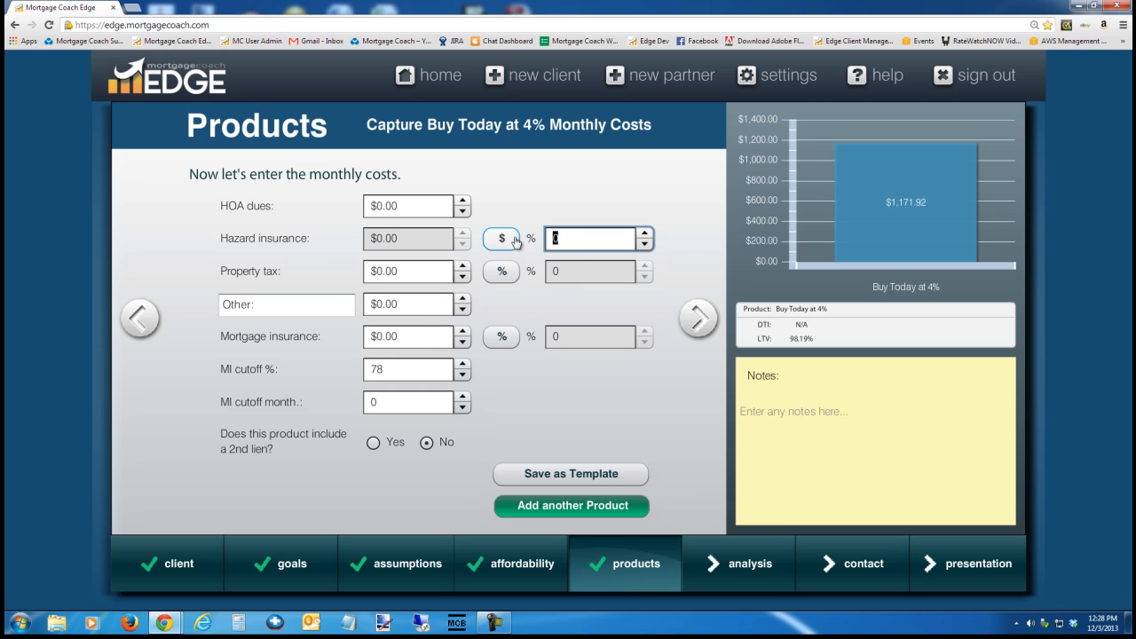
pyautogui.write('.35')
pyautogui.press('Tab')
pyautogui.press('Tab')
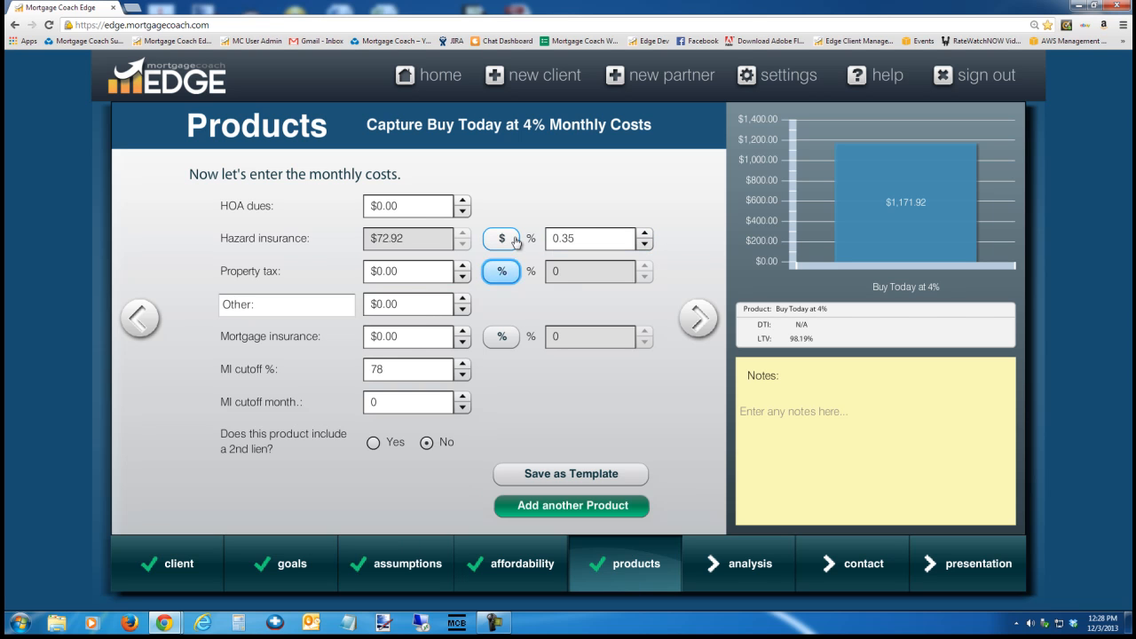
pyautogui.press('space')
pyautogui.press('Tab')
pyautogui.write('1.2')
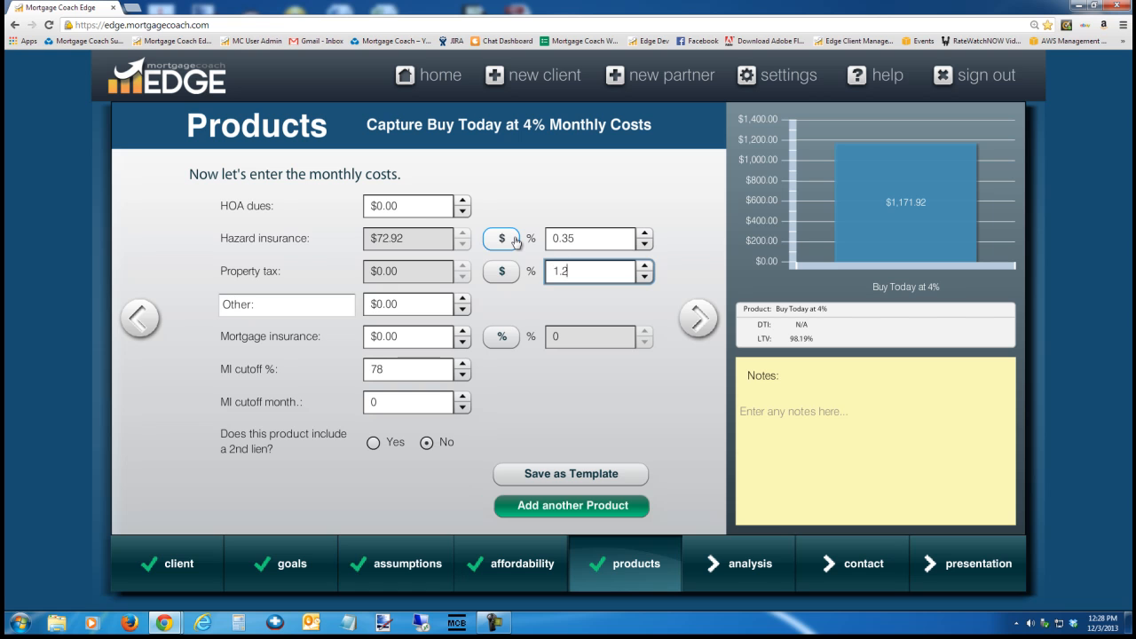
pyautogui.press('Tab')
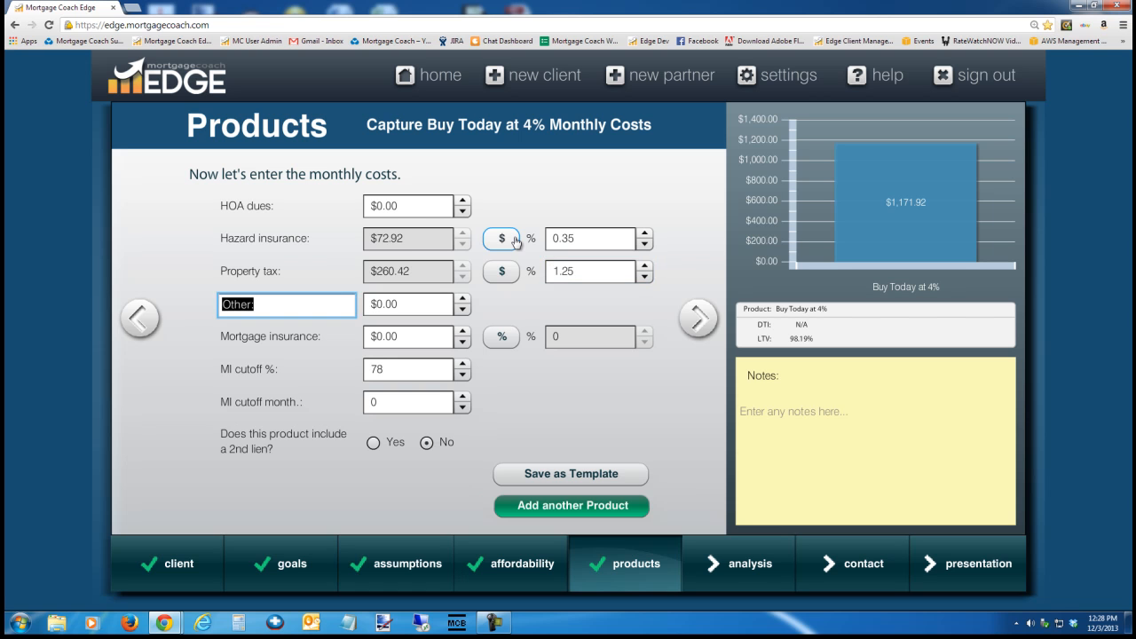
# Set the monthly mortgage insurance to 1.35 percent and have it calculated on the balance
pyautogui.press('Tab')
pyautogui.press('Tab')
pyautogui.click(502, 336)
pyautogui.click(565, 336)
pyautogui.write('1')
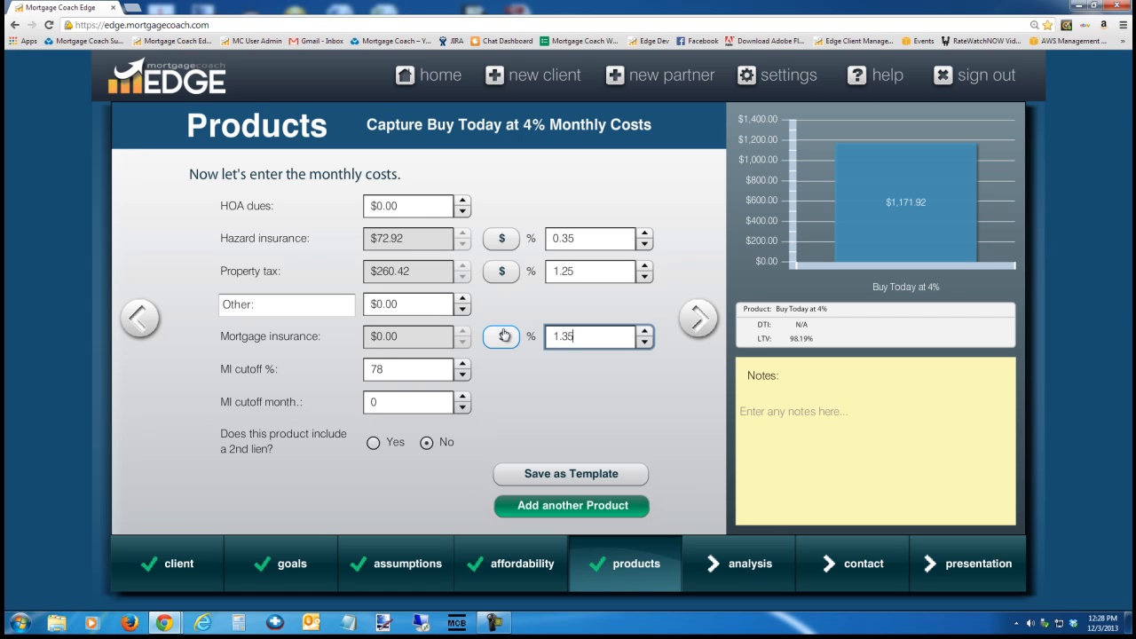
pyautogui.write('.35')
pyautogui.press('Tab')
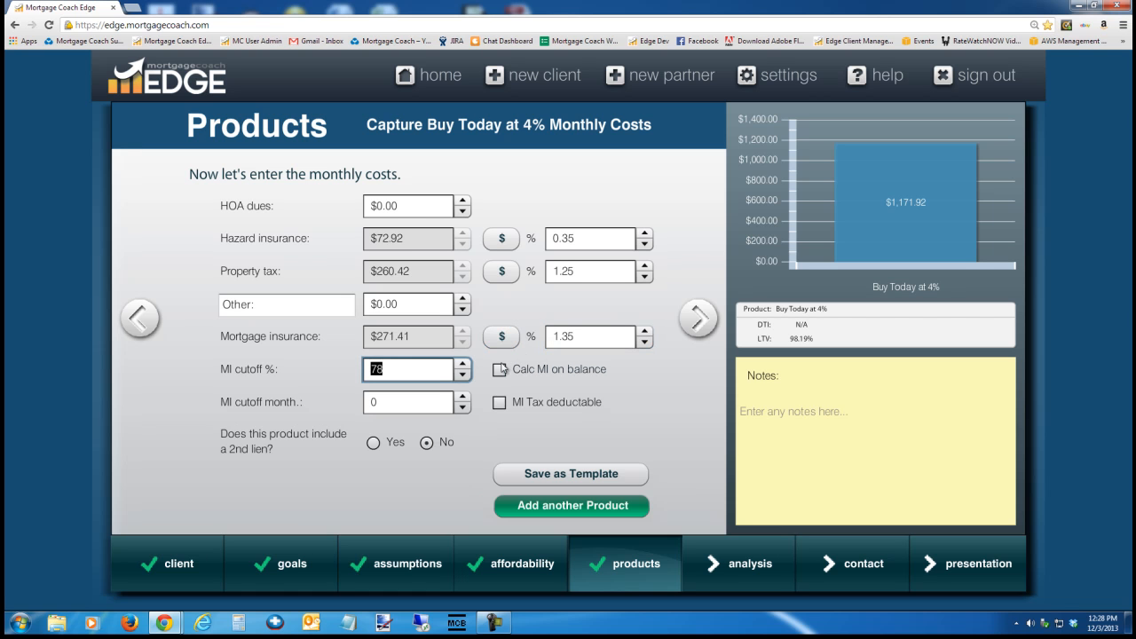
pyautogui.click(499, 370)
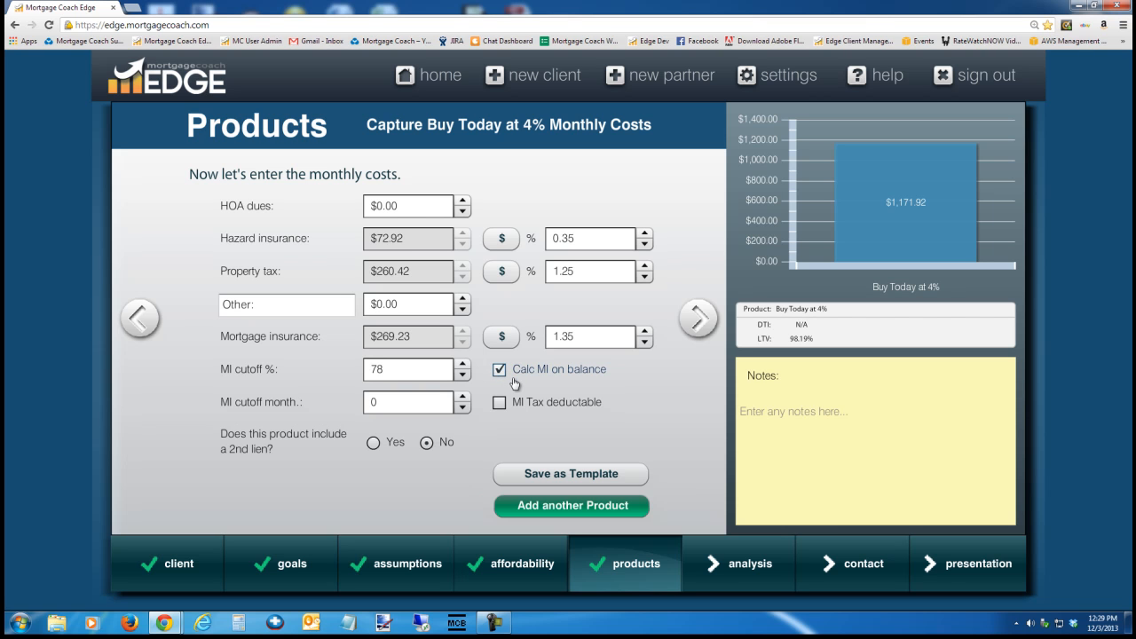
# Set the mortgage insurance cutoff month to 360
pyautogui.click(393, 404)
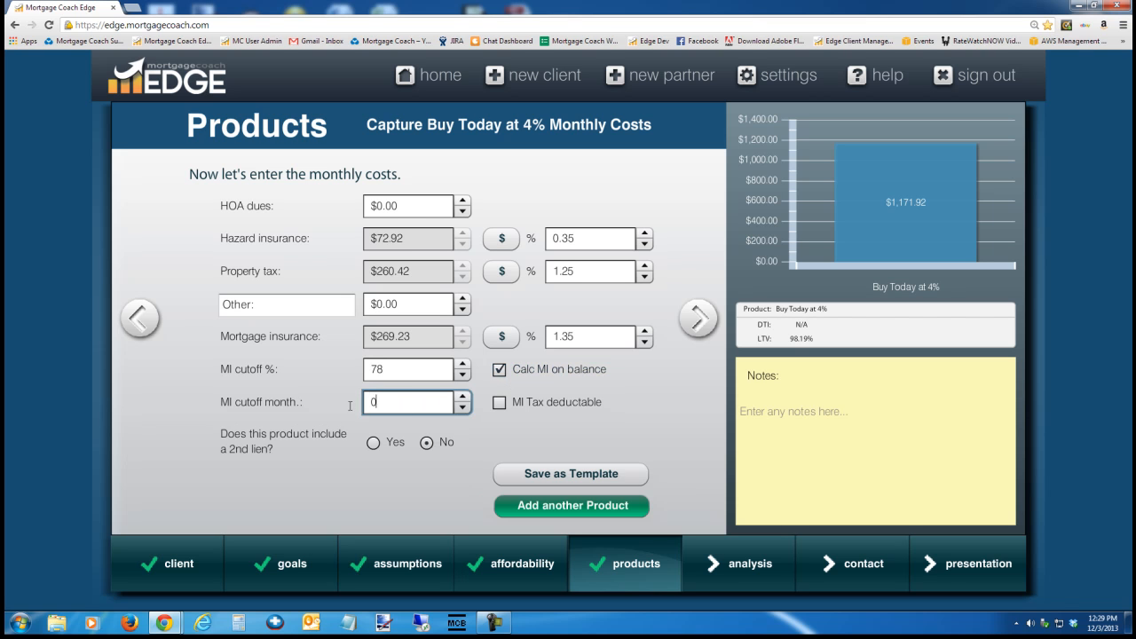
pyautogui.write('360')
pyautogui.press('Tab')
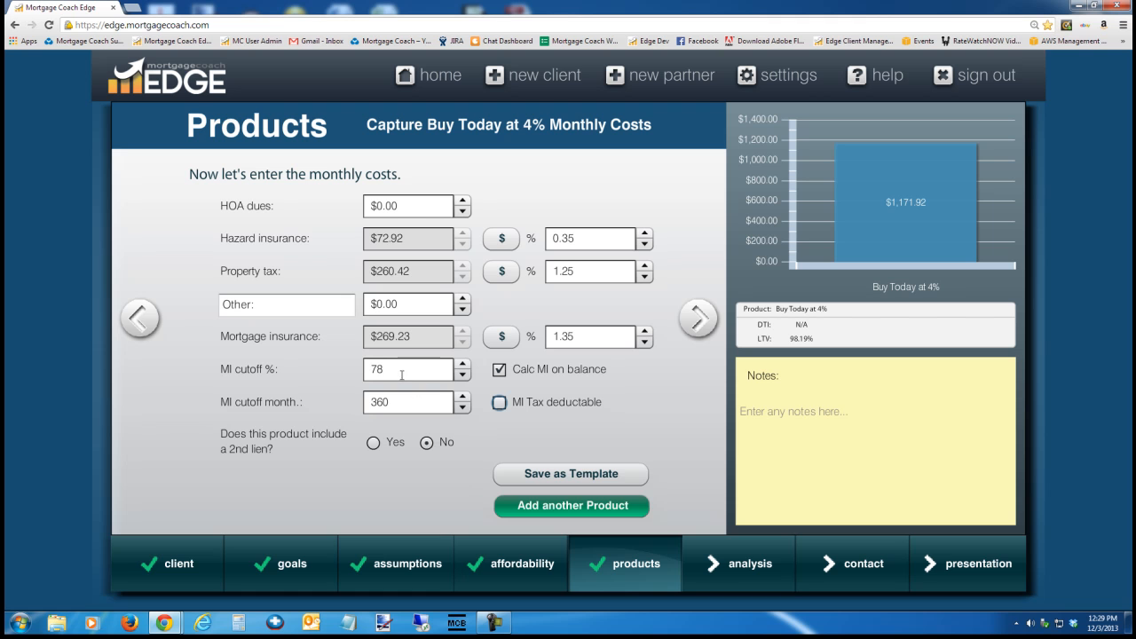
# Add a second product named "Buy later at 5%" and copy its details from "Buy Today at 4%"
pyautogui.click(586, 504)
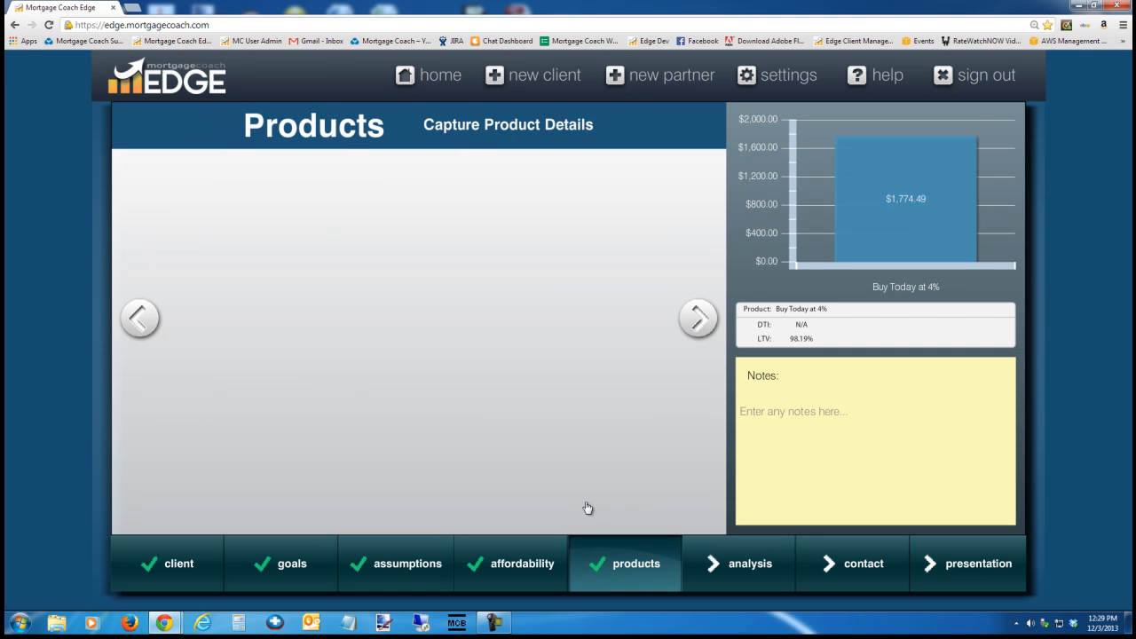
pyautogui.moveTo(416, 196); pyautogui.dragTo(292, 195)
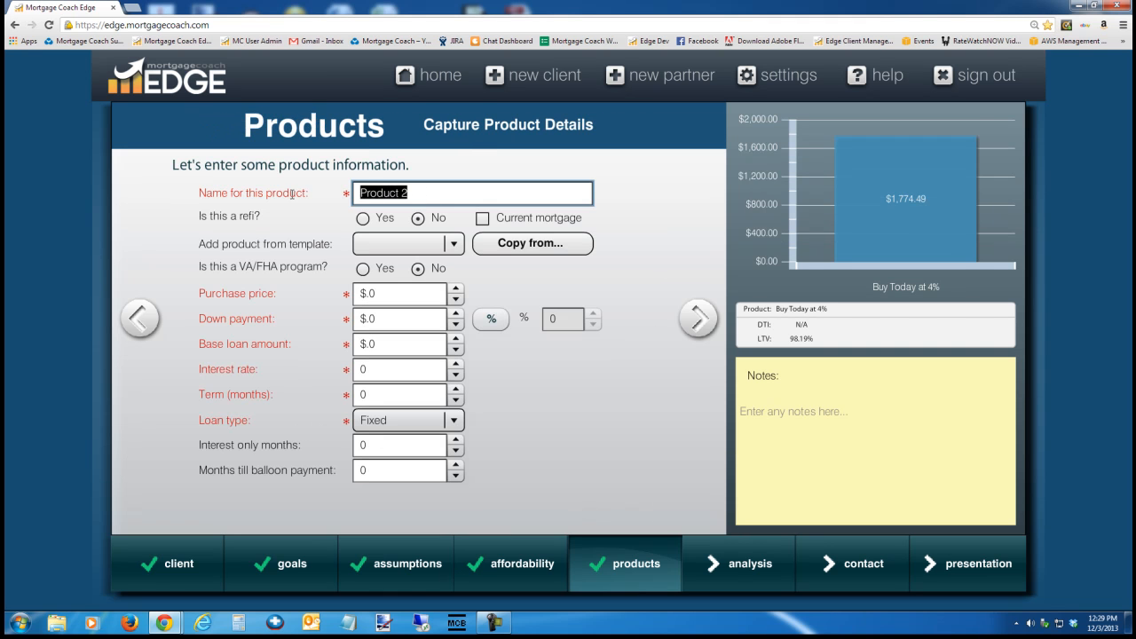
pyautogui.write('Buy later at 5%')
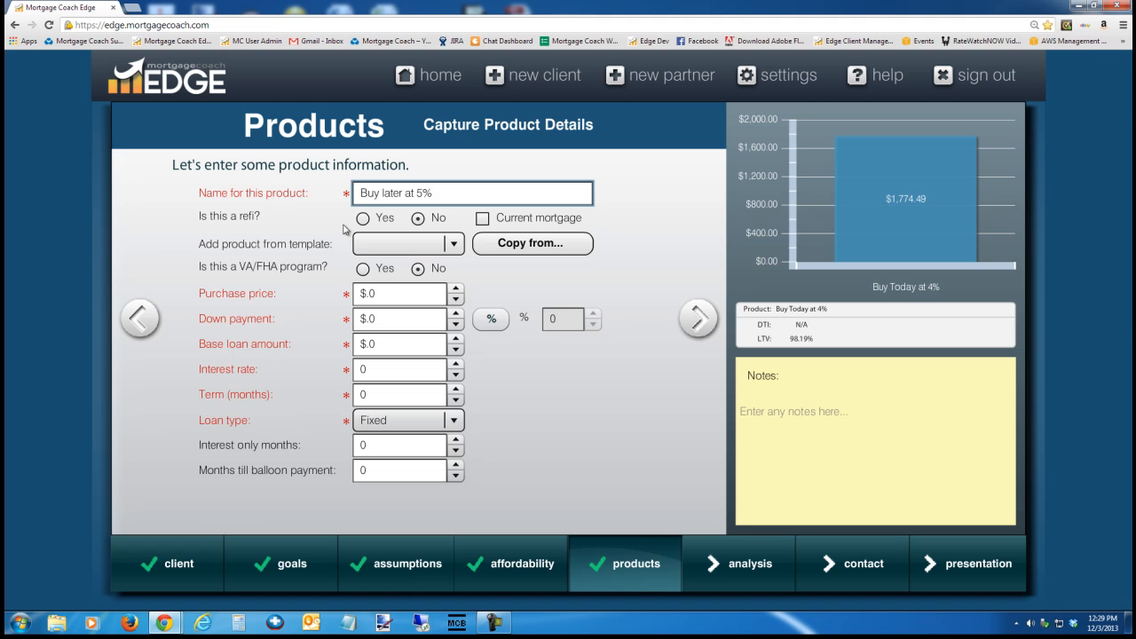
pyautogui.click(530, 248)
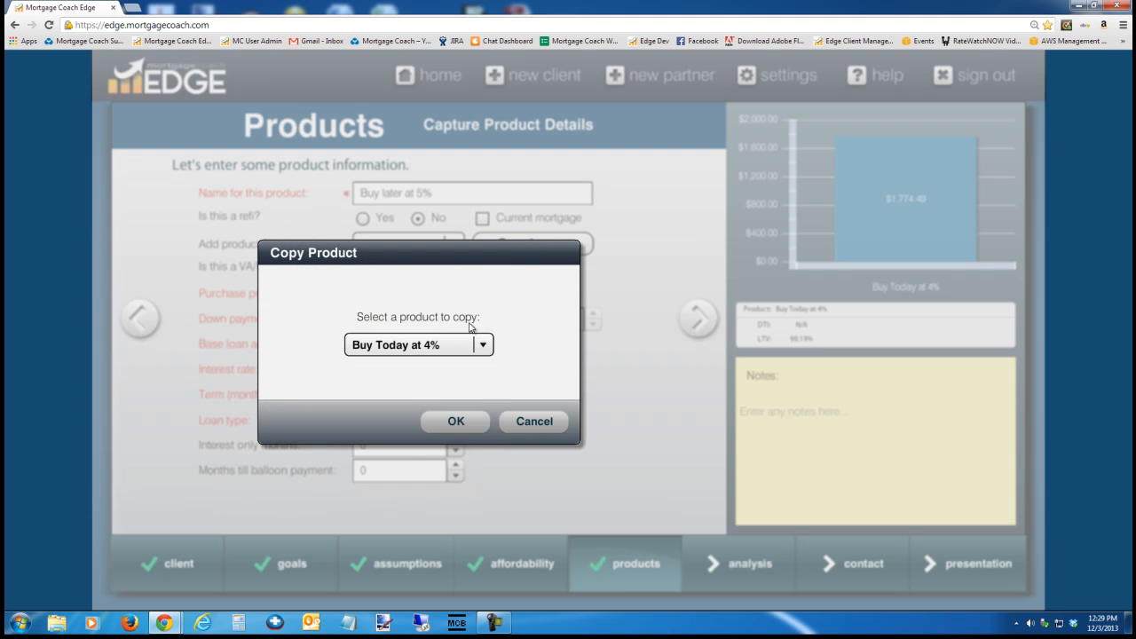
pyautogui.click(453, 424)
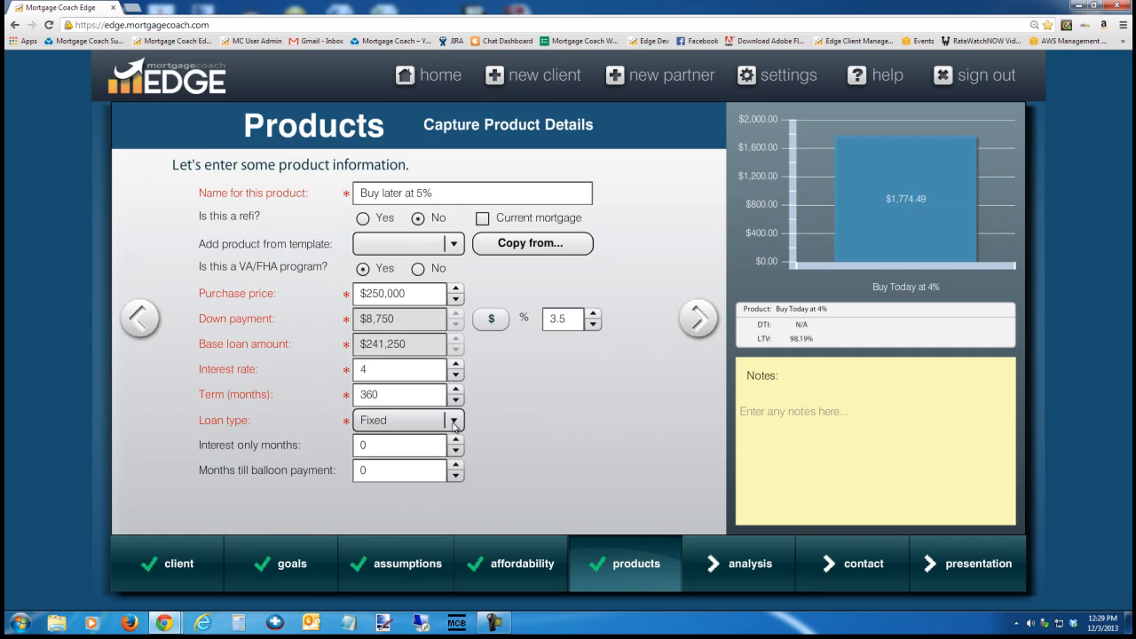
# Set the second product's interest rate to 5% and proceed to its closing costs
pyautogui.click(378, 373)
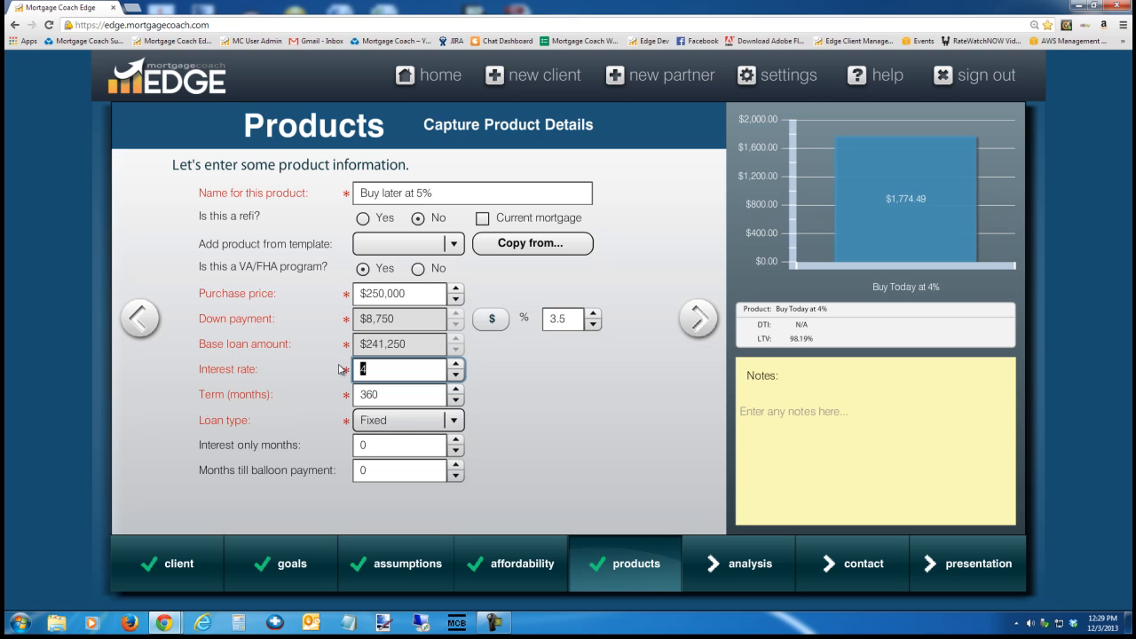
pyautogui.write('5')
pyautogui.press('Tab')
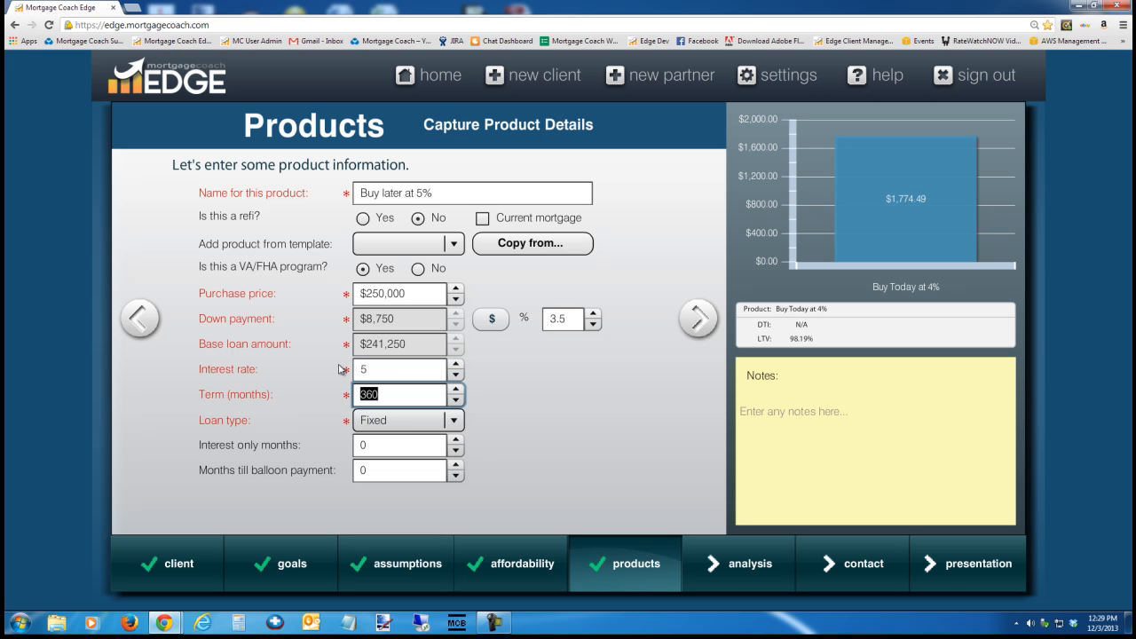
pyautogui.click(699, 318)
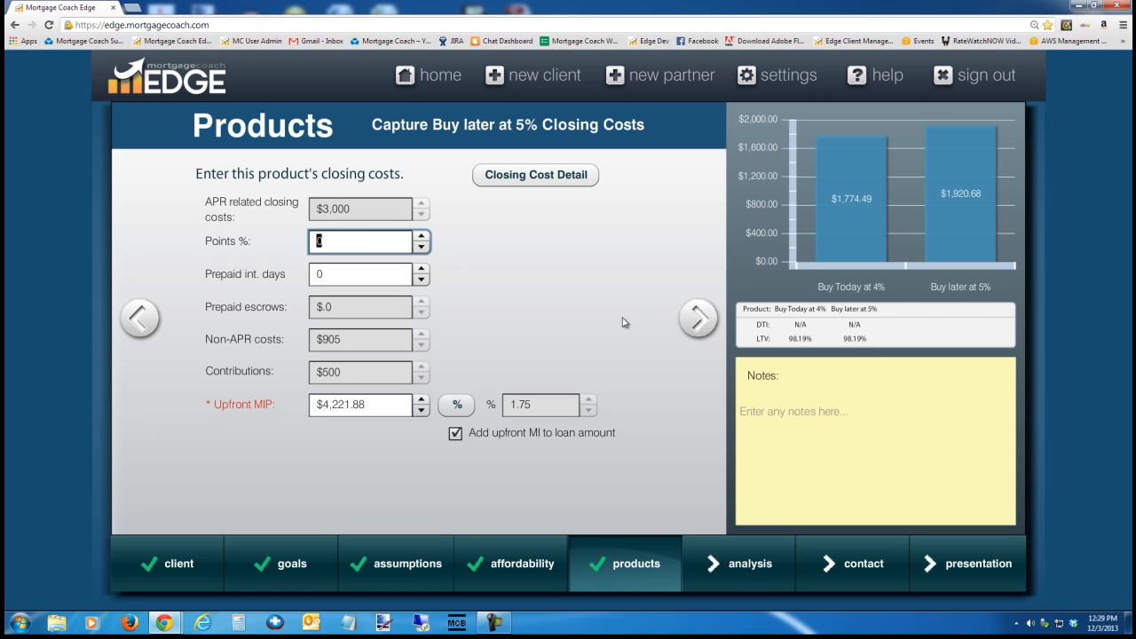
# Try a purchase price of $220,000 for the "Buy later at 5%" product and compare both products' monthly payments
pyautogui.moveTo(845, 226)
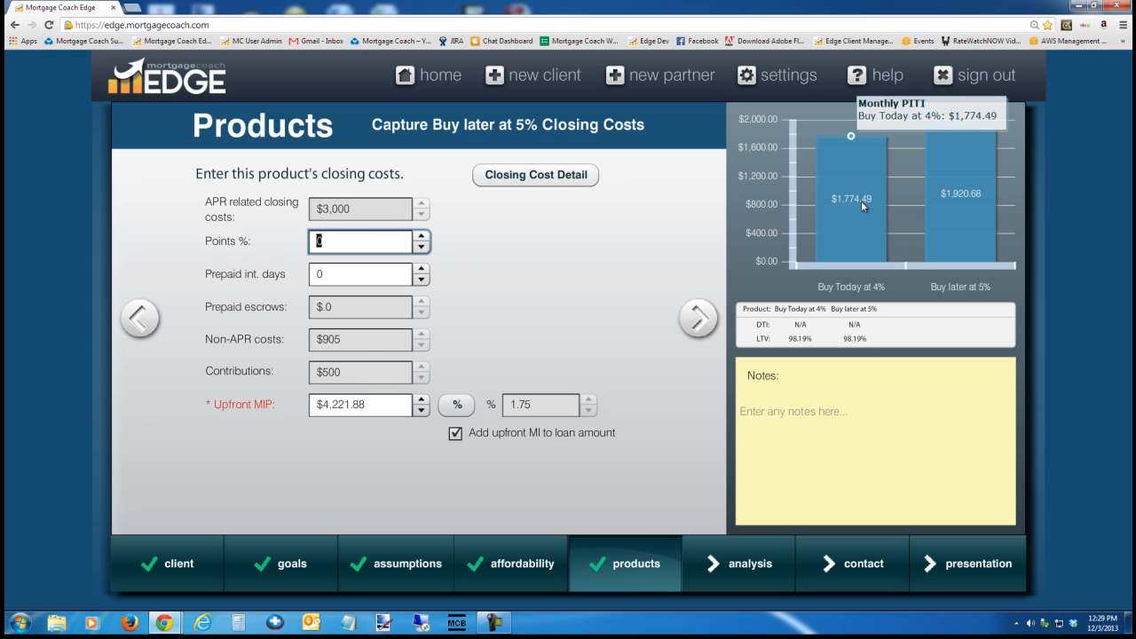
pyautogui.moveTo(963, 195)
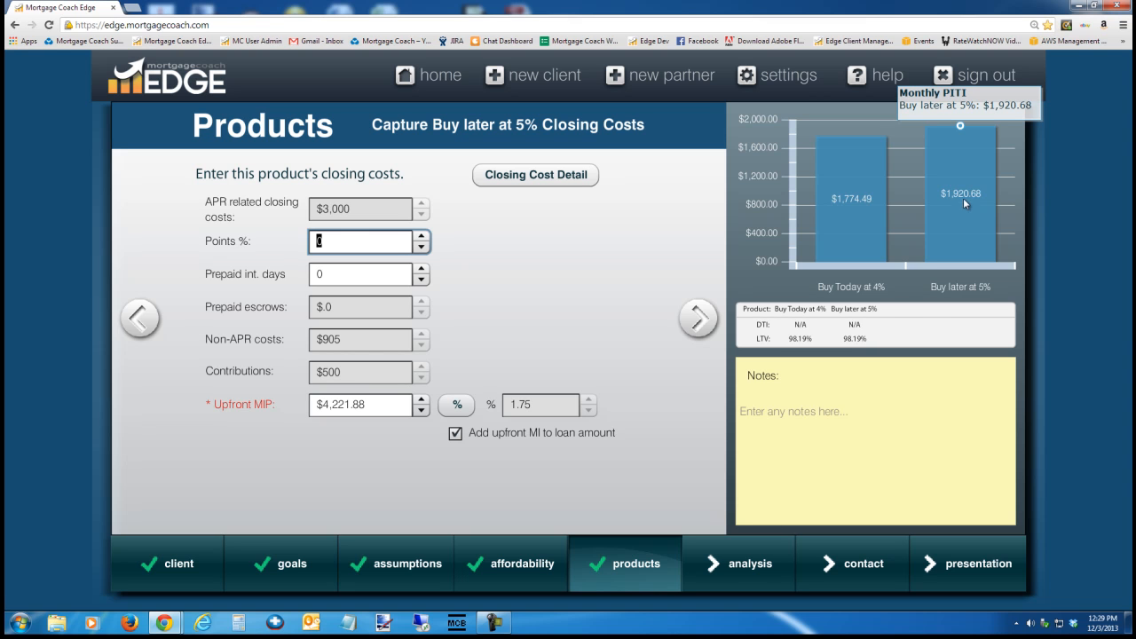
pyautogui.moveTo(854, 204)
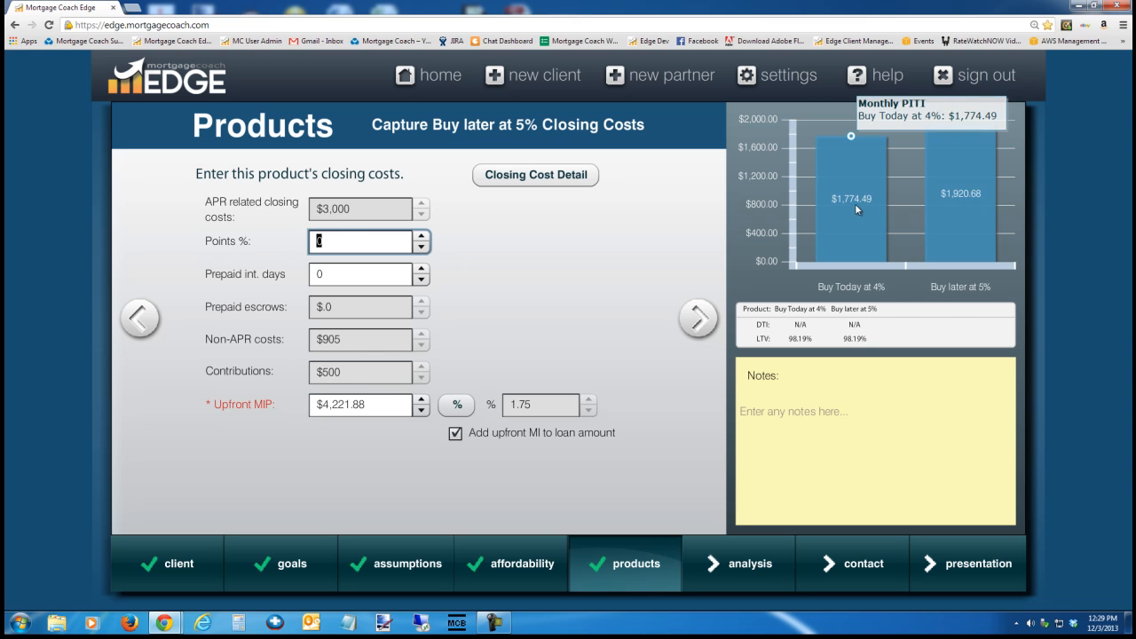
pyautogui.click(151, 321)
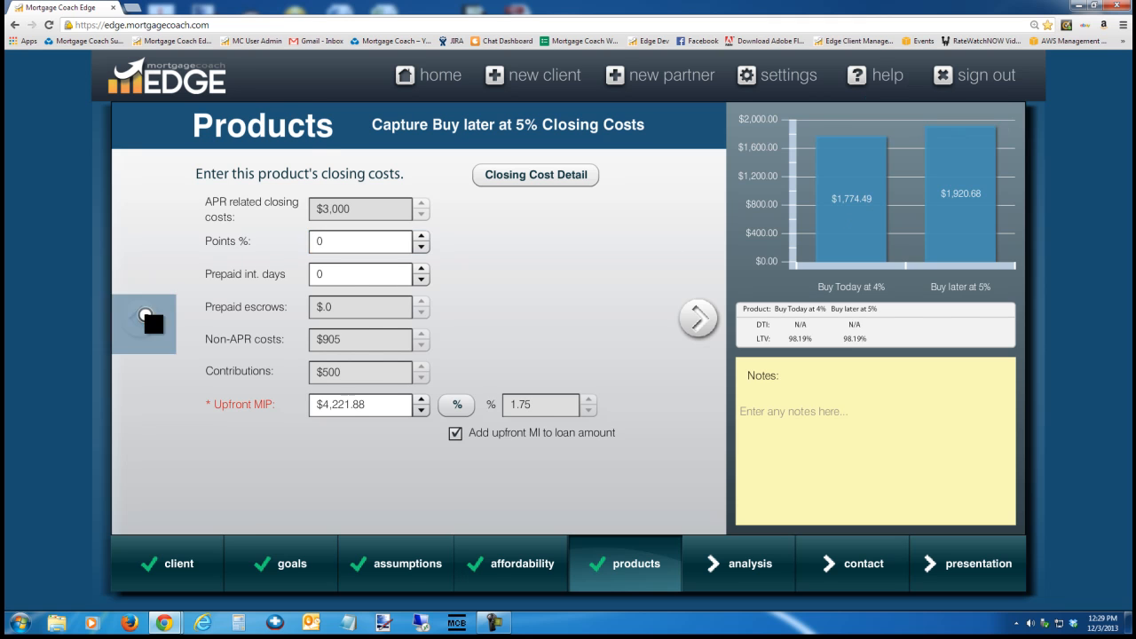
pyautogui.moveTo(414, 297); pyautogui.dragTo(304, 299)
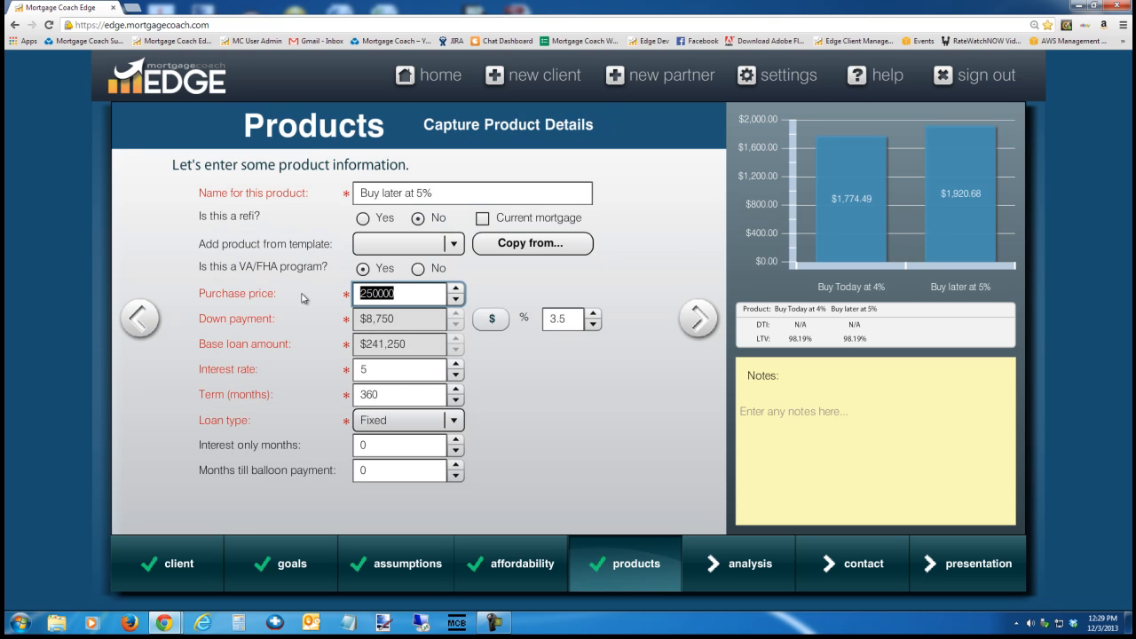
pyautogui.write('22')
pyautogui.write('0,000')
pyautogui.press('Tab')
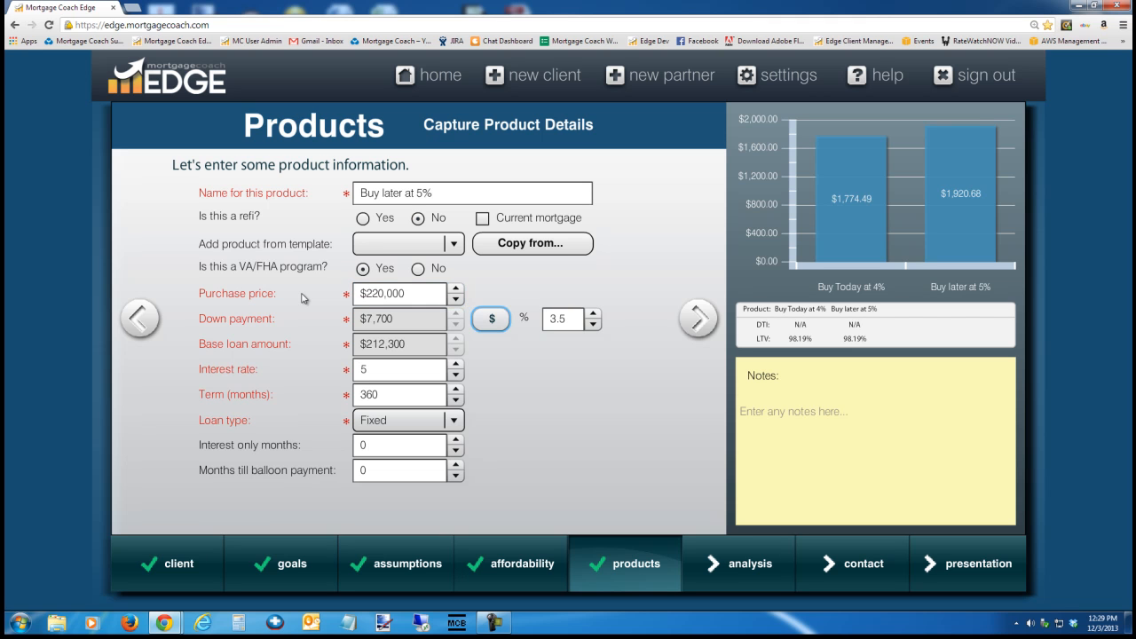
pyautogui.click(698, 318)
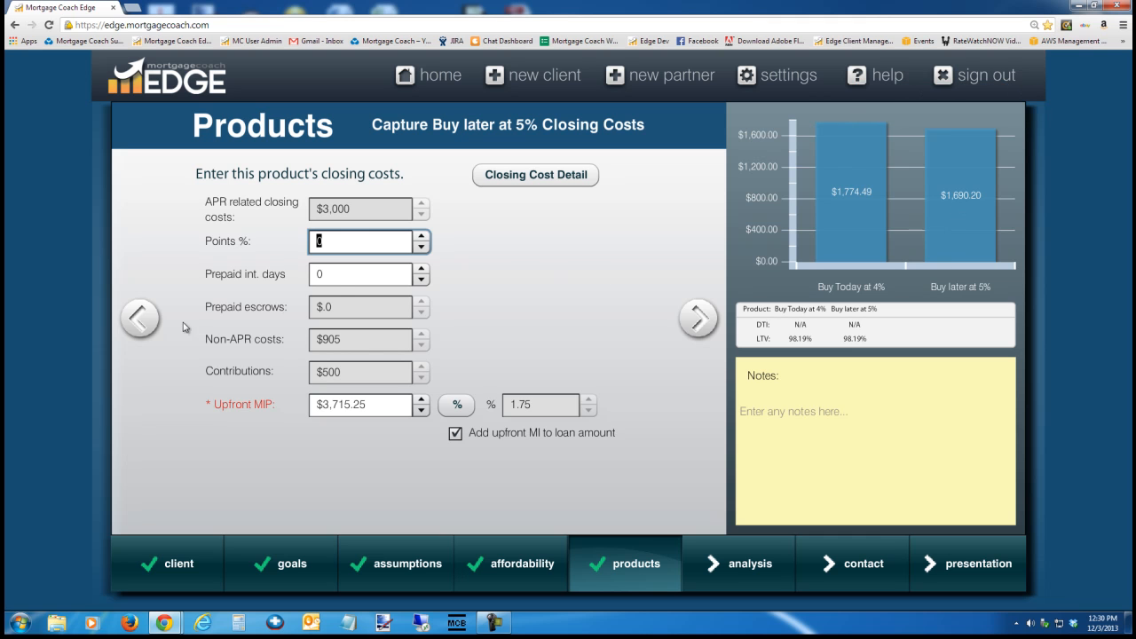
# Try a $230,000 purchase price for "Buy later at 5%" and check its monthly PITI against the other product
pyautogui.click(139, 317)
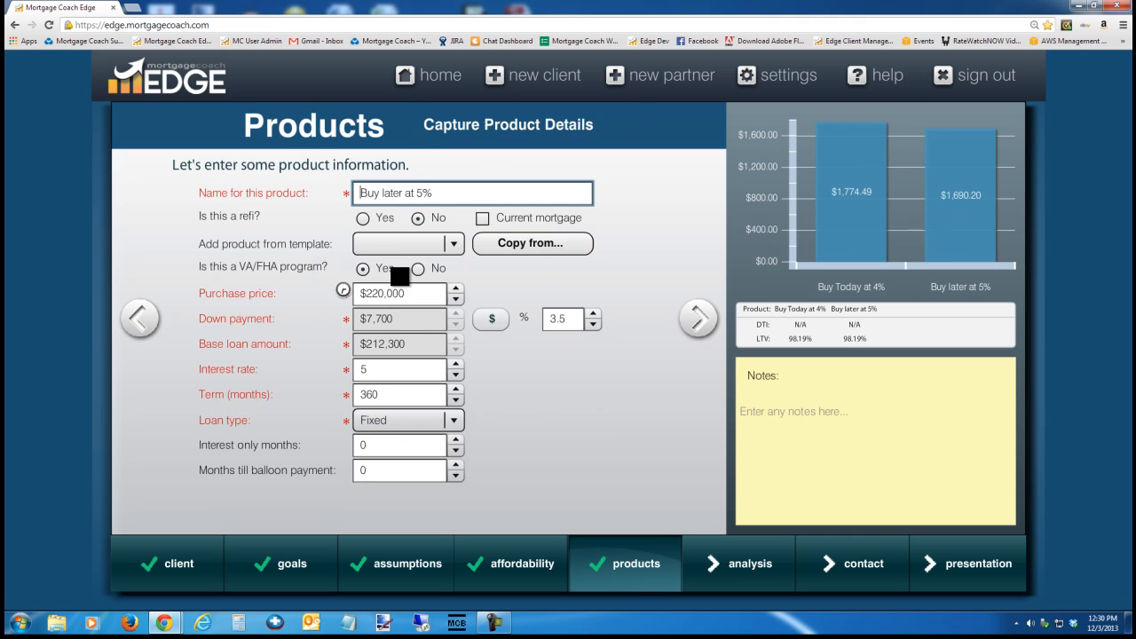
pyautogui.click(413, 298)
pyautogui.write('000')
pyautogui.press('Tab')
pyautogui.click(701, 319)
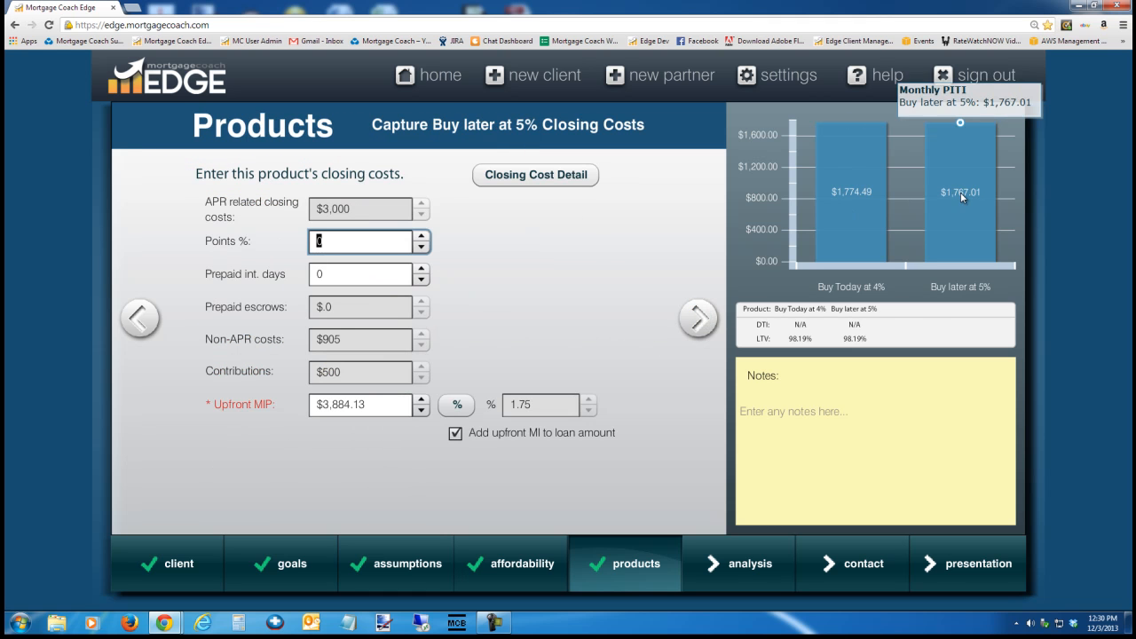
pyautogui.moveTo(946, 204)
# Try raising the "Buy later at 5%" purchase price to $235,000 and recalculate the monthly payment
pyautogui.click(145, 320)
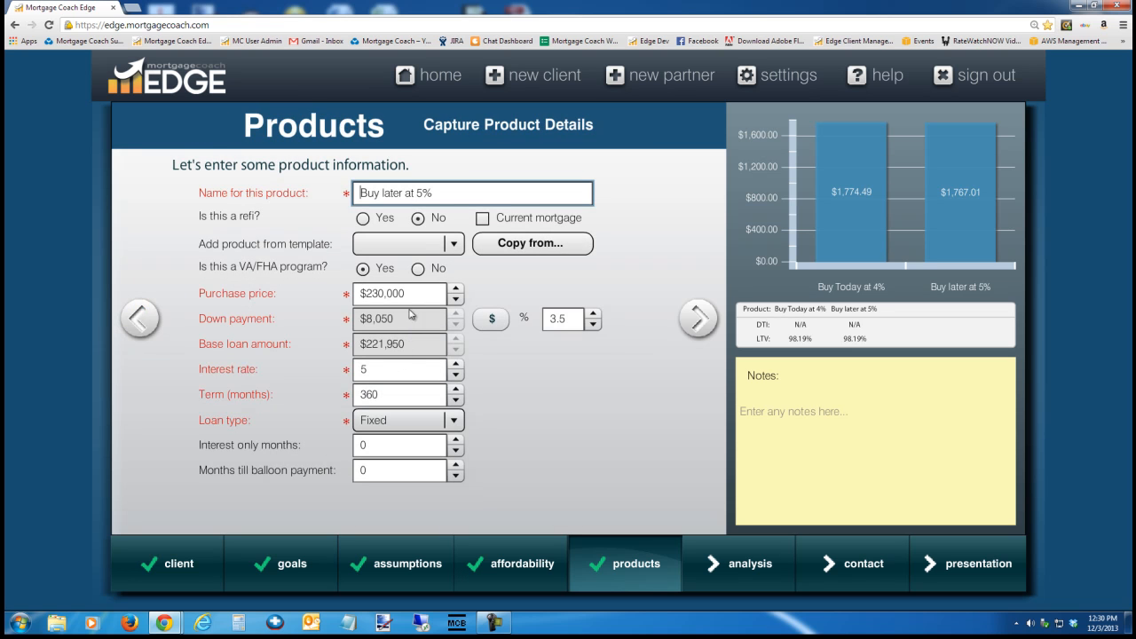
pyautogui.click(407, 293)
pyautogui.write('235000')
pyautogui.press('Tab')
pyautogui.click(699, 318)
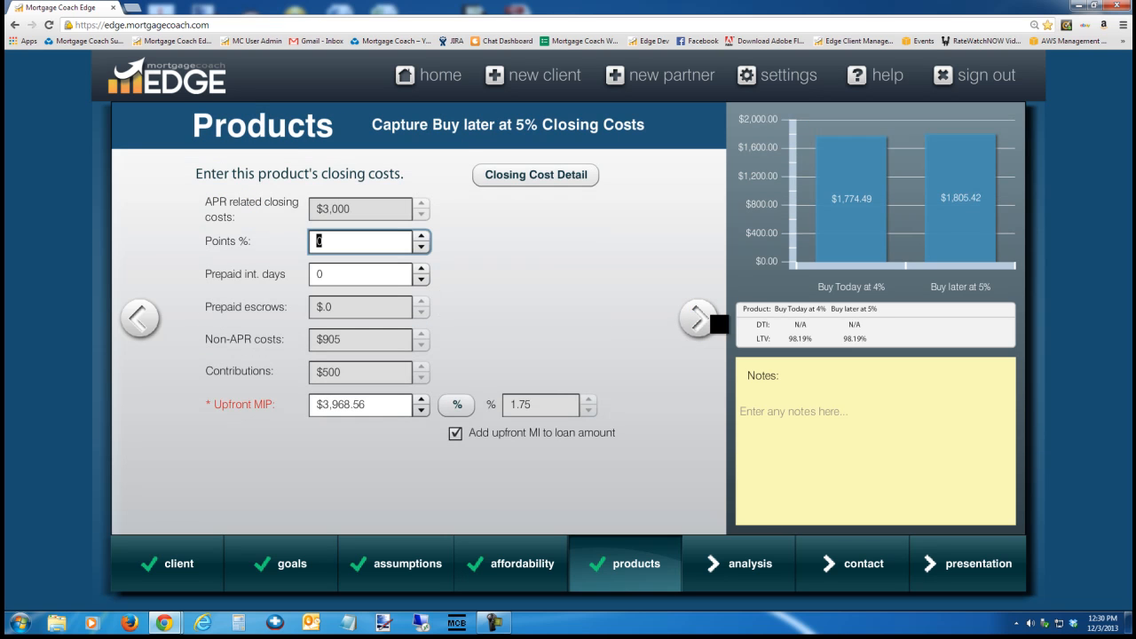
# Set the "Buy later at 5%" purchase price to $232,000 and return to its closing costs
pyautogui.click(139, 318)
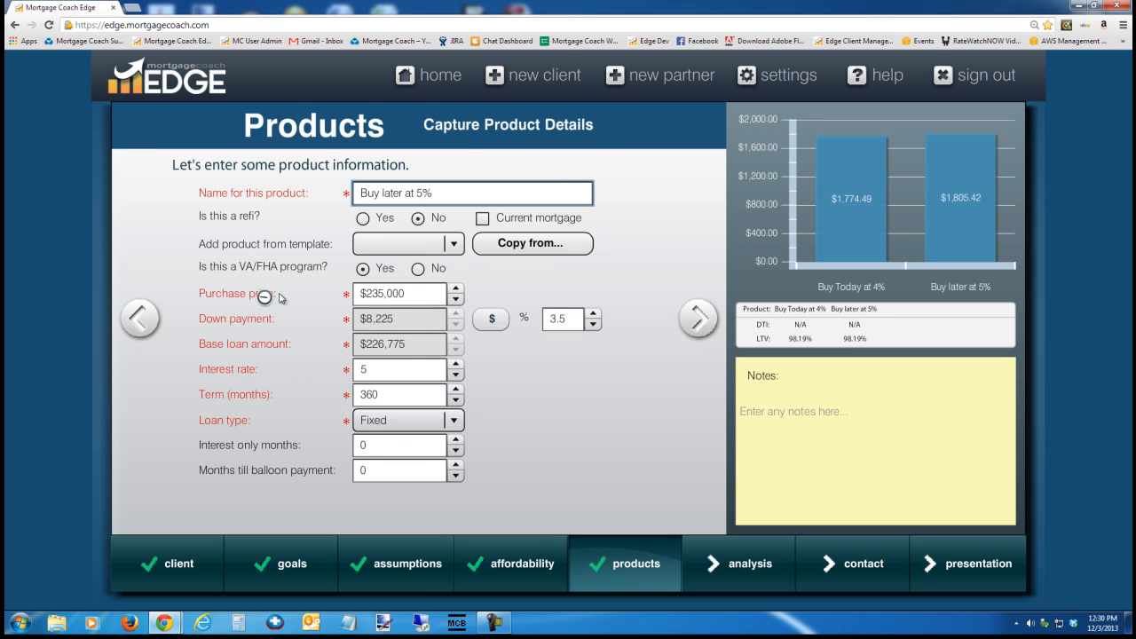
pyautogui.click(399, 294)
pyautogui.write('2')
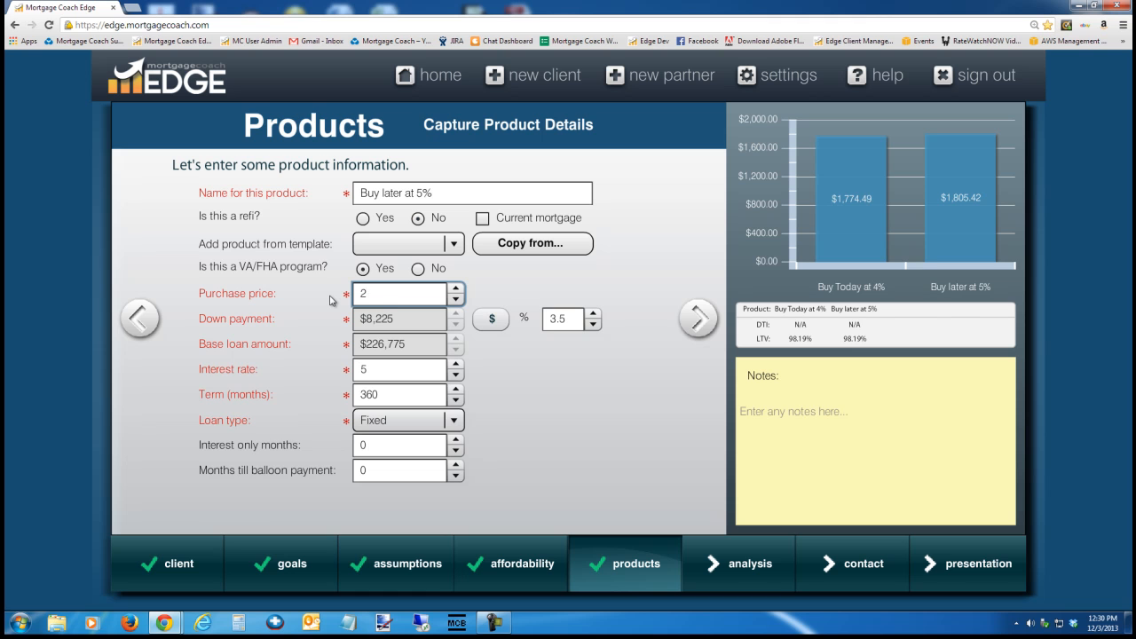
pyautogui.write('32000')
pyautogui.press('Tab')
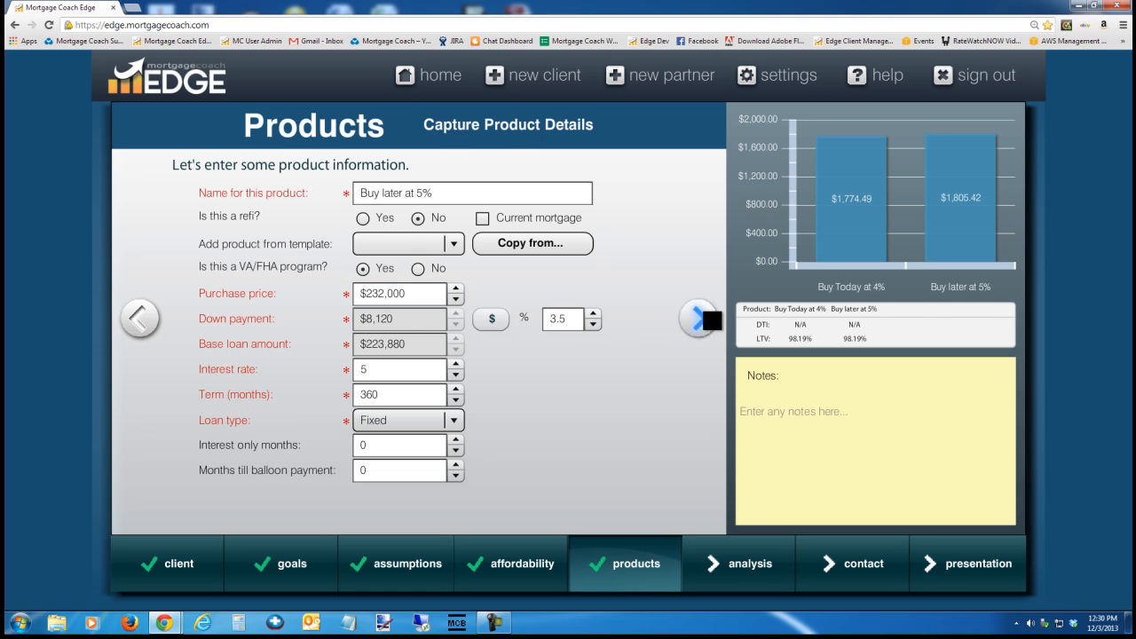
pyautogui.click(699, 318)
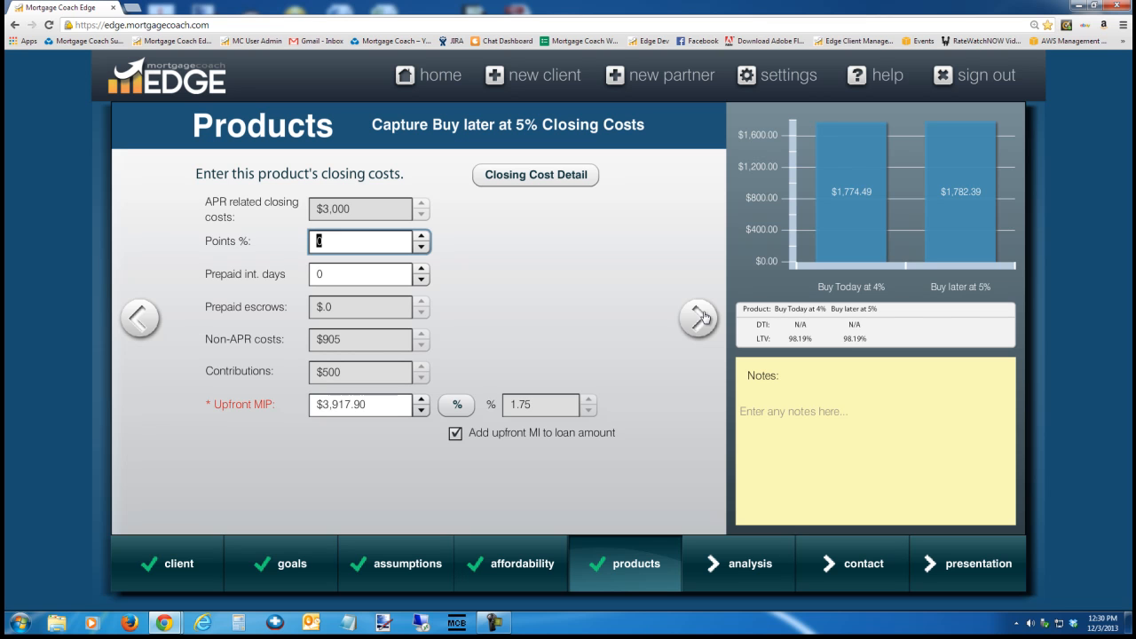
# Review the analysis summary and preview the Total Cost Analysis presentation
pyautogui.click(736, 560)
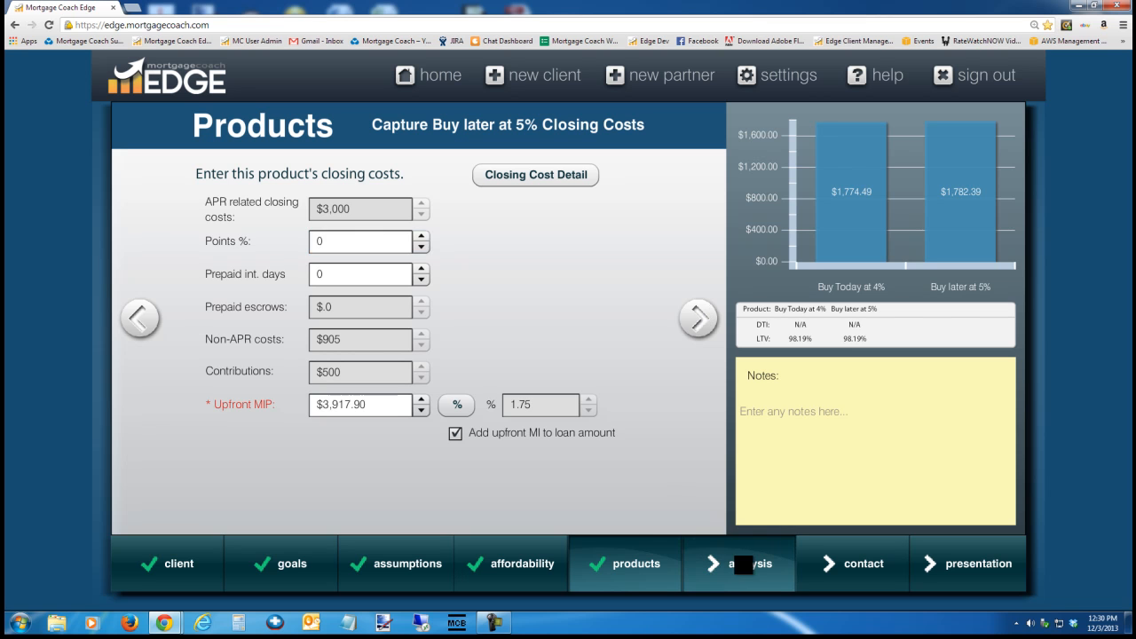
pyautogui.moveTo(700, 278)
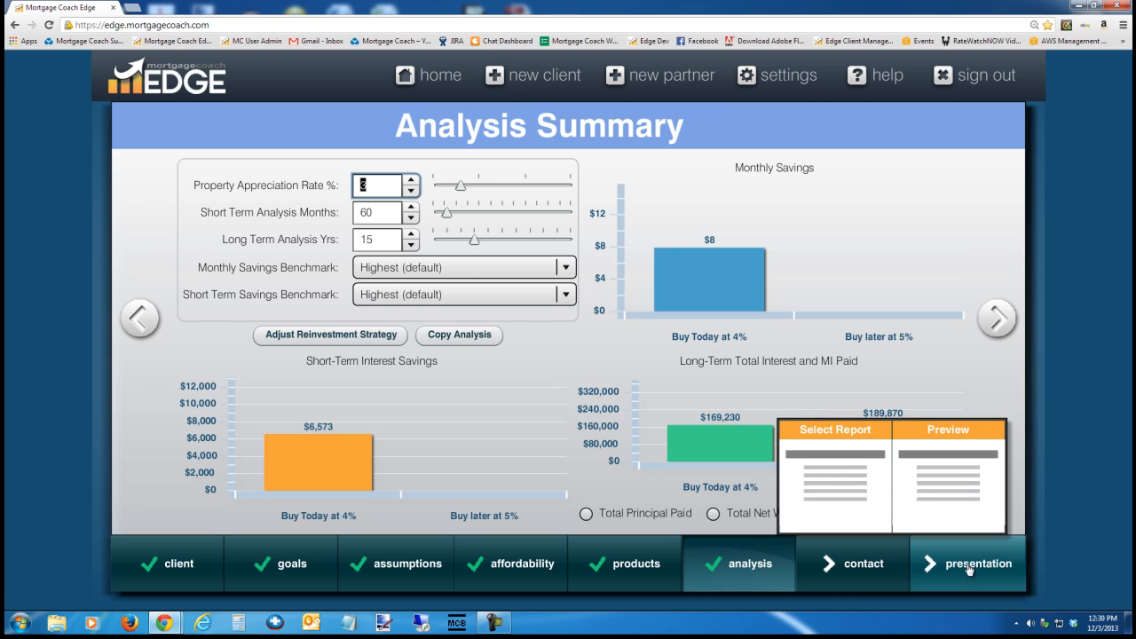
pyautogui.click(956, 453)
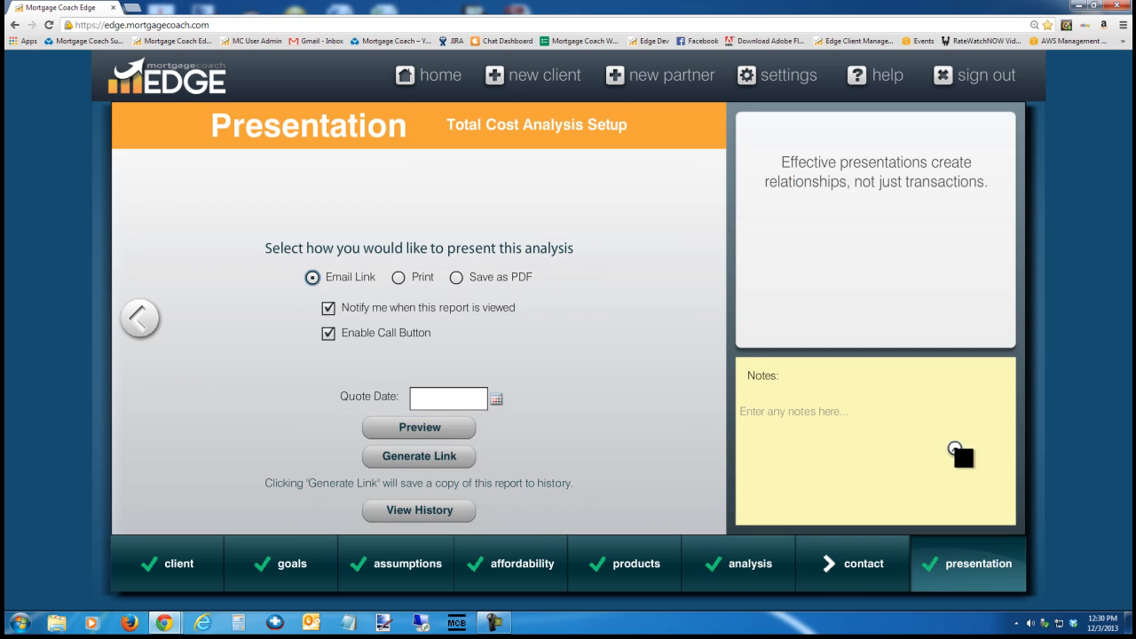
pyautogui.click(444, 427)
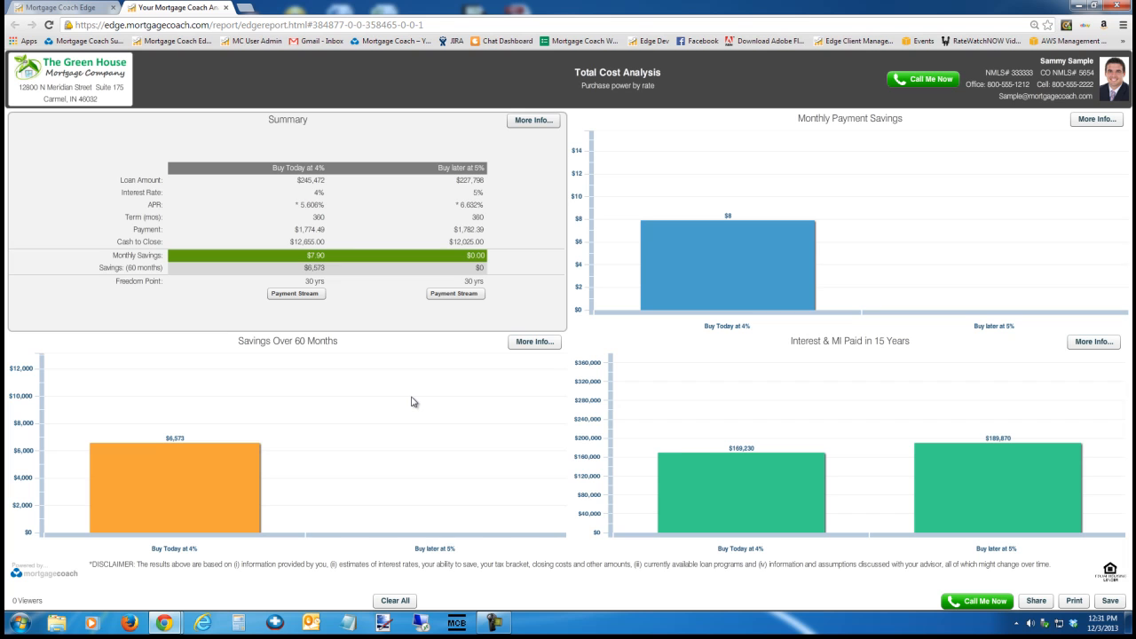
# Highlight the "Buy Today at 4%" interest rate in the report's summary table
pyautogui.click(329, 241)
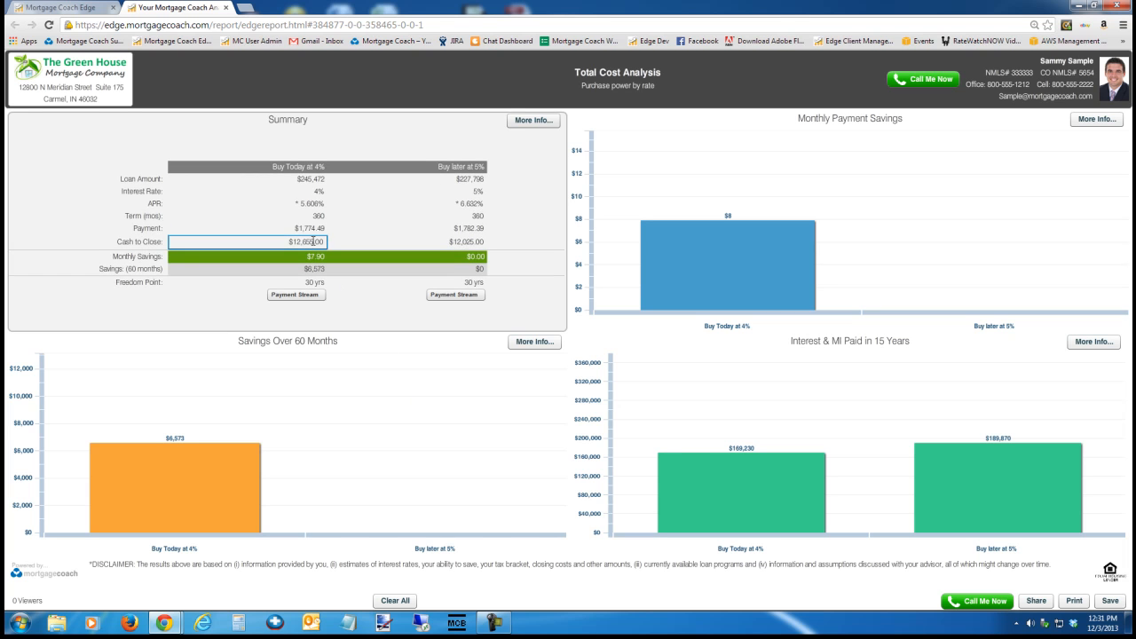
pyautogui.click(459, 245)
pyautogui.click(315, 191)
pyautogui.click(315, 192)
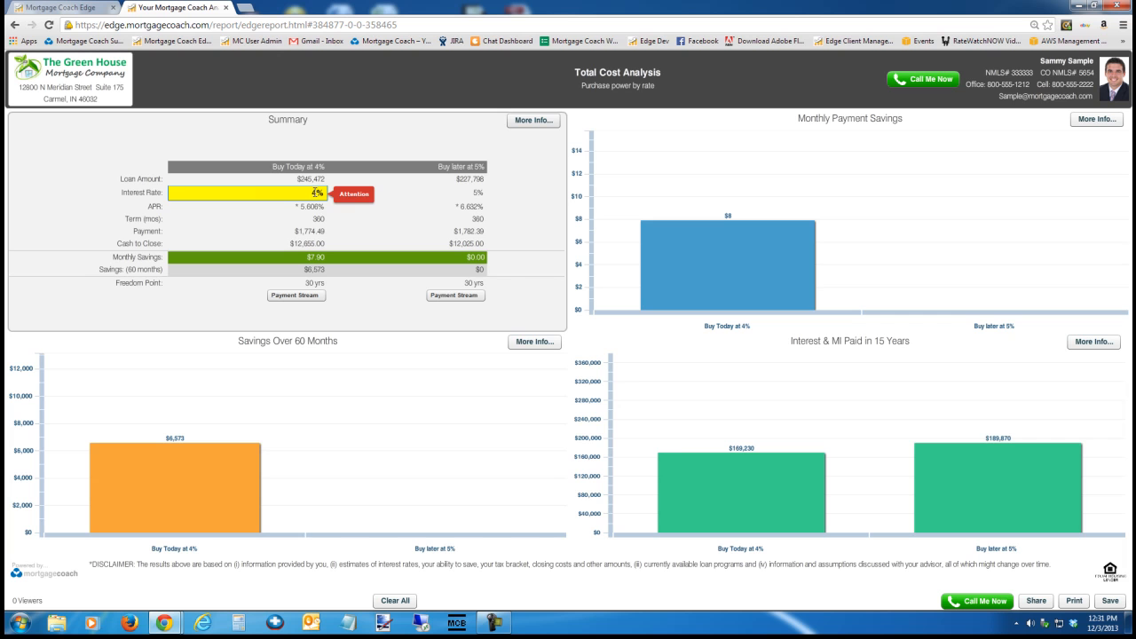
pyautogui.press('Return')
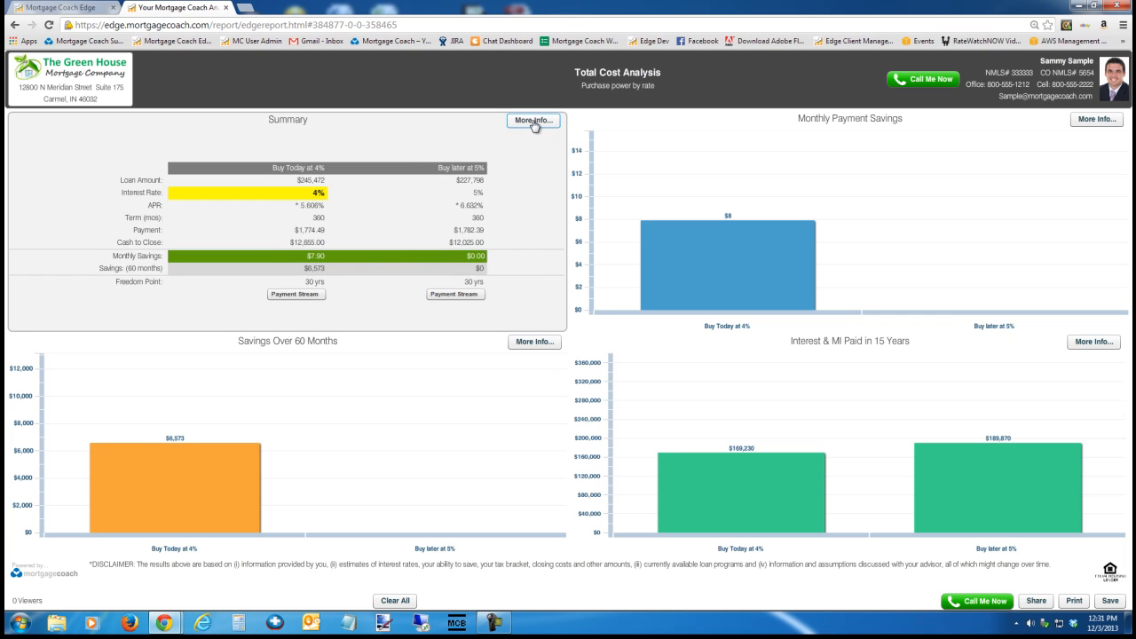
# Highlight the price/value of both products in the summary's payment breakdown details, and close the details
pyautogui.click(533, 122)
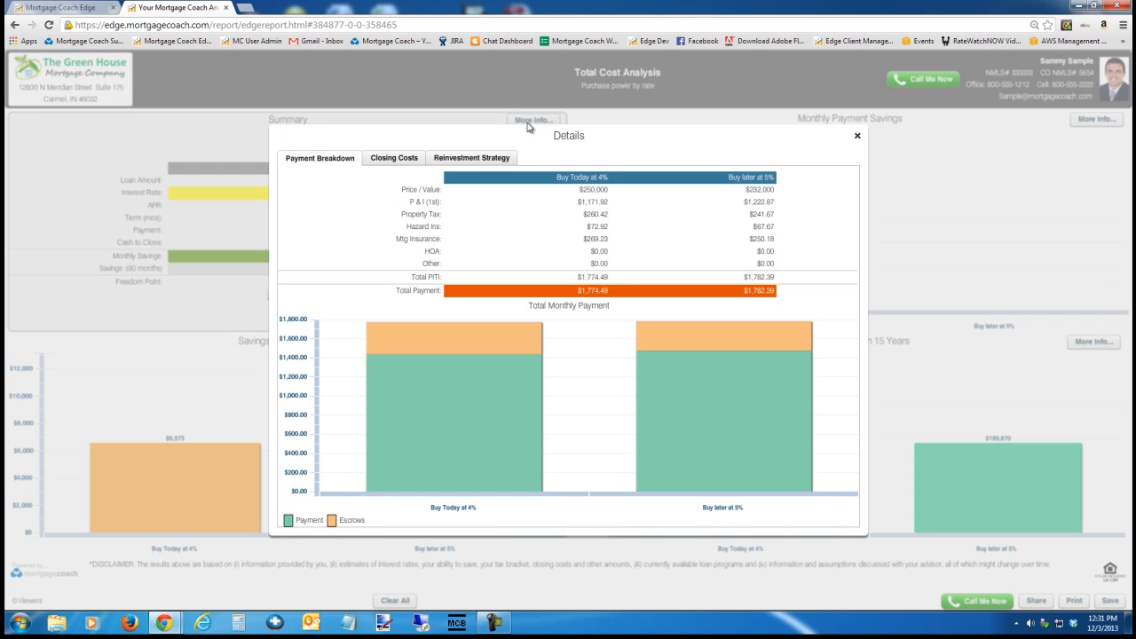
pyautogui.click(594, 191)
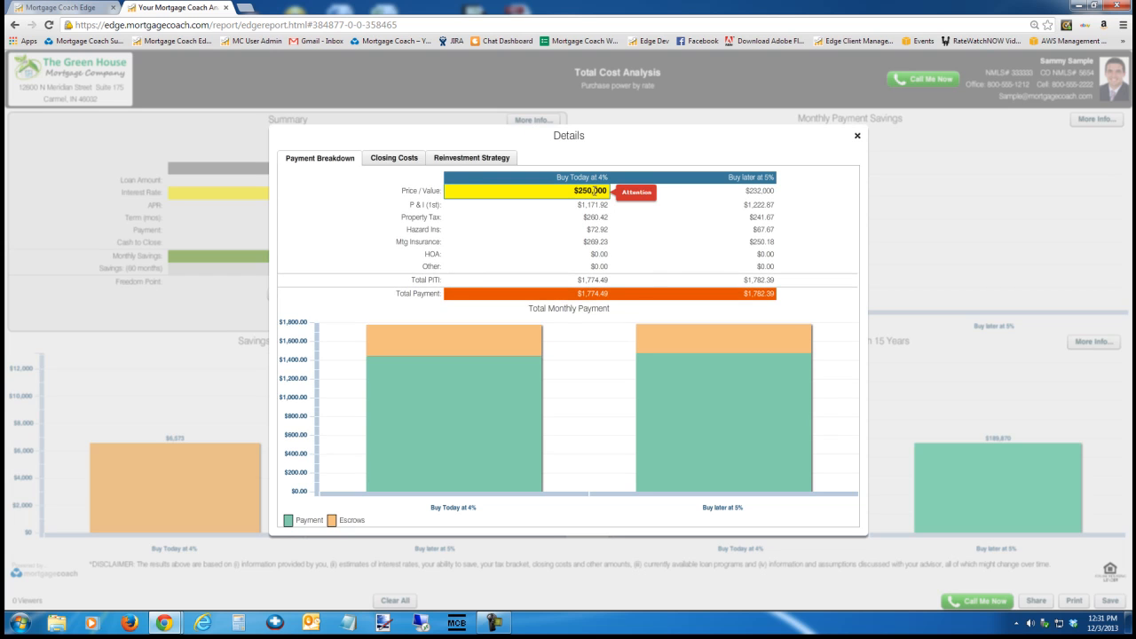
pyautogui.click(659, 192)
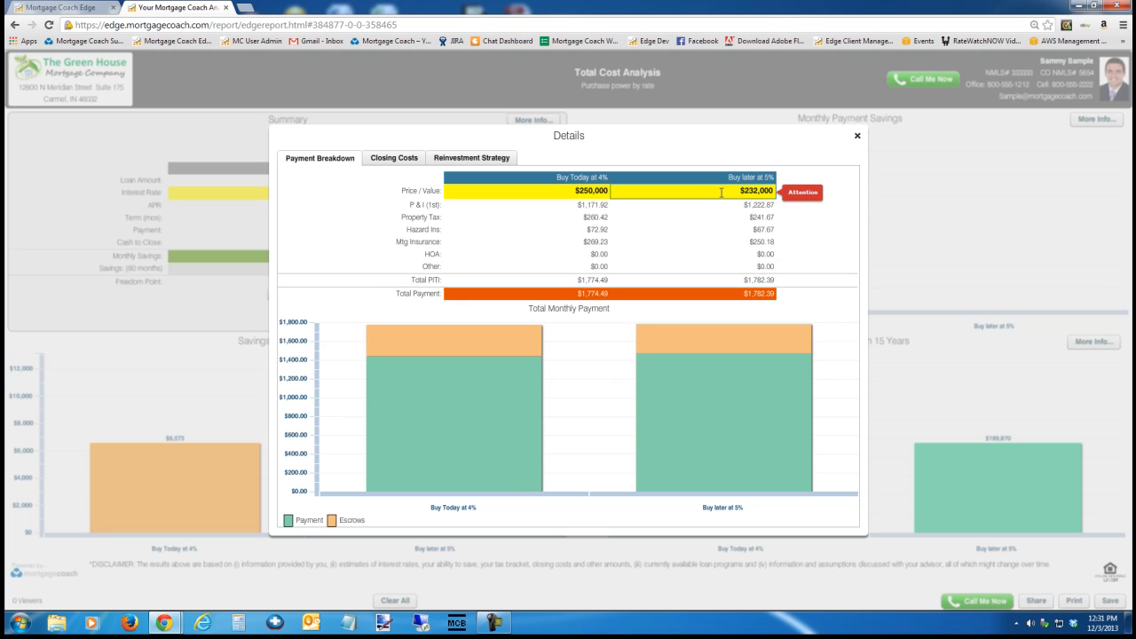
pyautogui.click(858, 135)
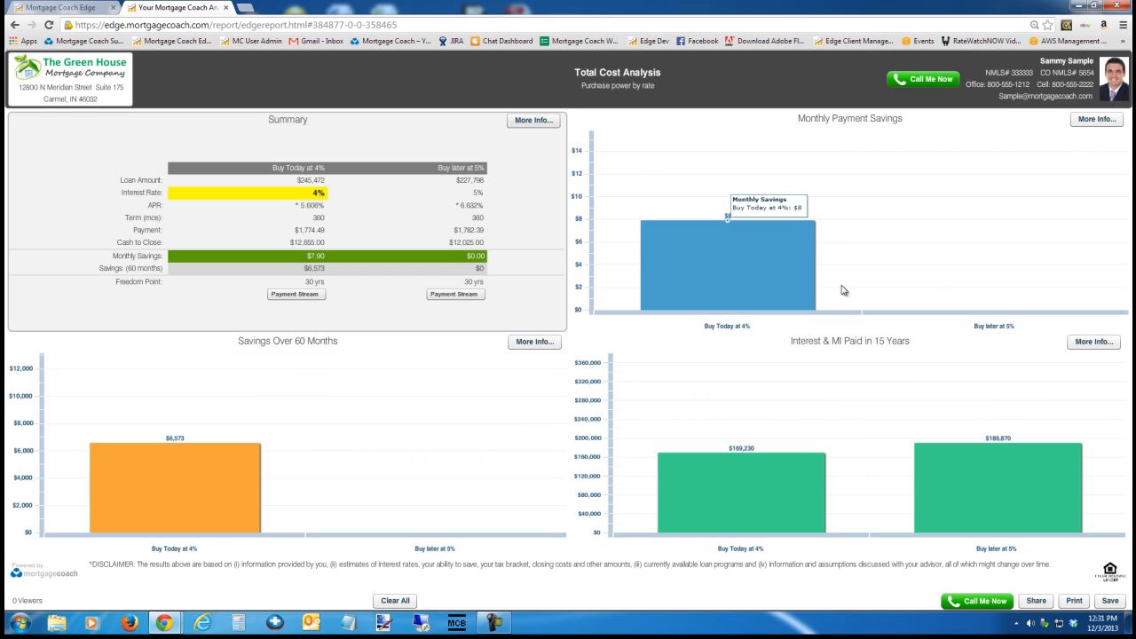
# Highlight the "Buy later at 5%" interest rate in the summary table after reviewing the savings and interest charts
pyautogui.moveTo(213, 501)
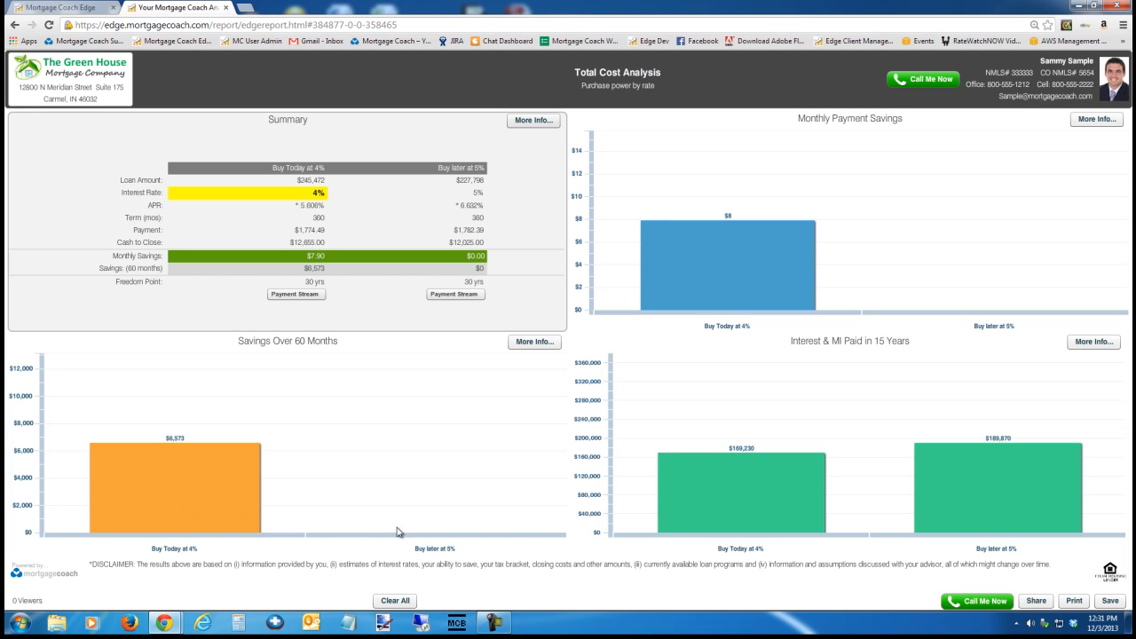
pyautogui.moveTo(742, 499)
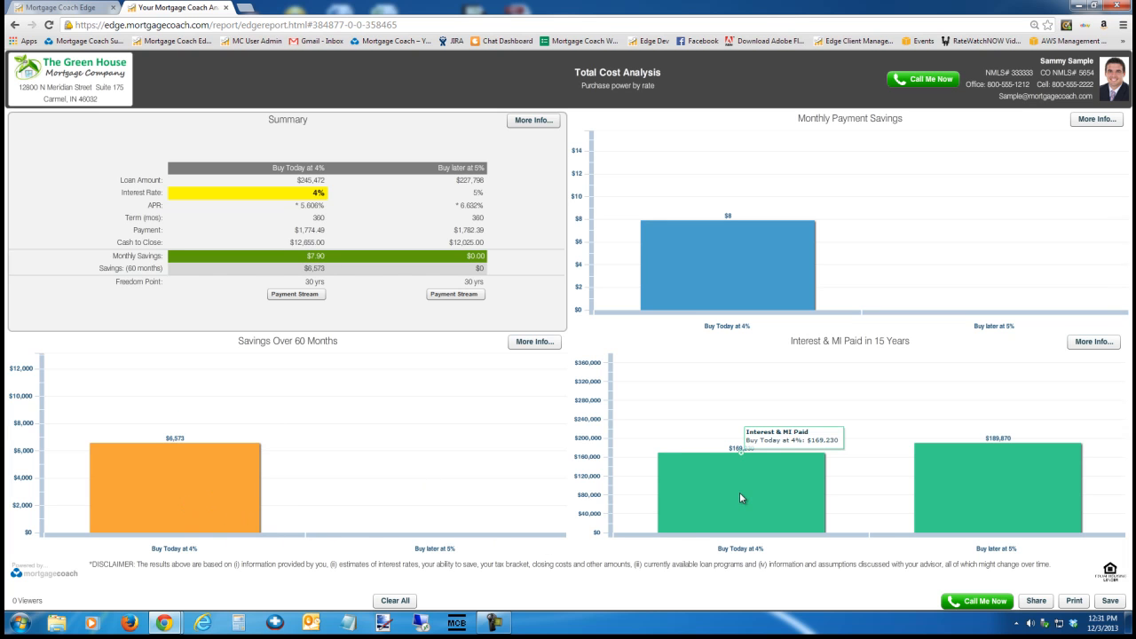
pyautogui.moveTo(968, 492)
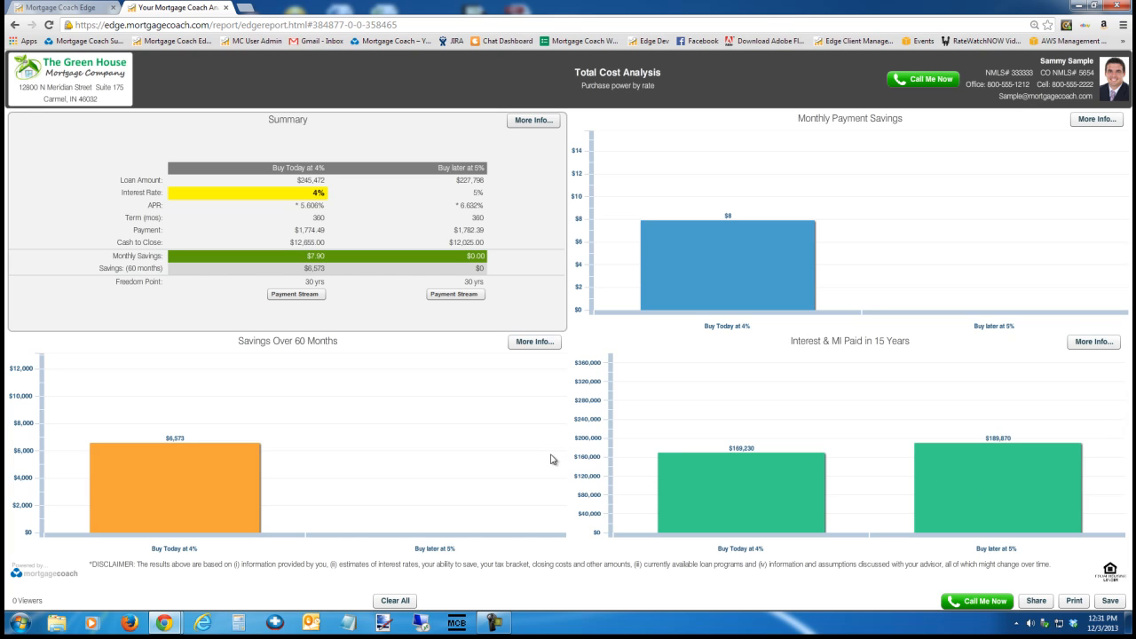
pyautogui.click(478, 193)
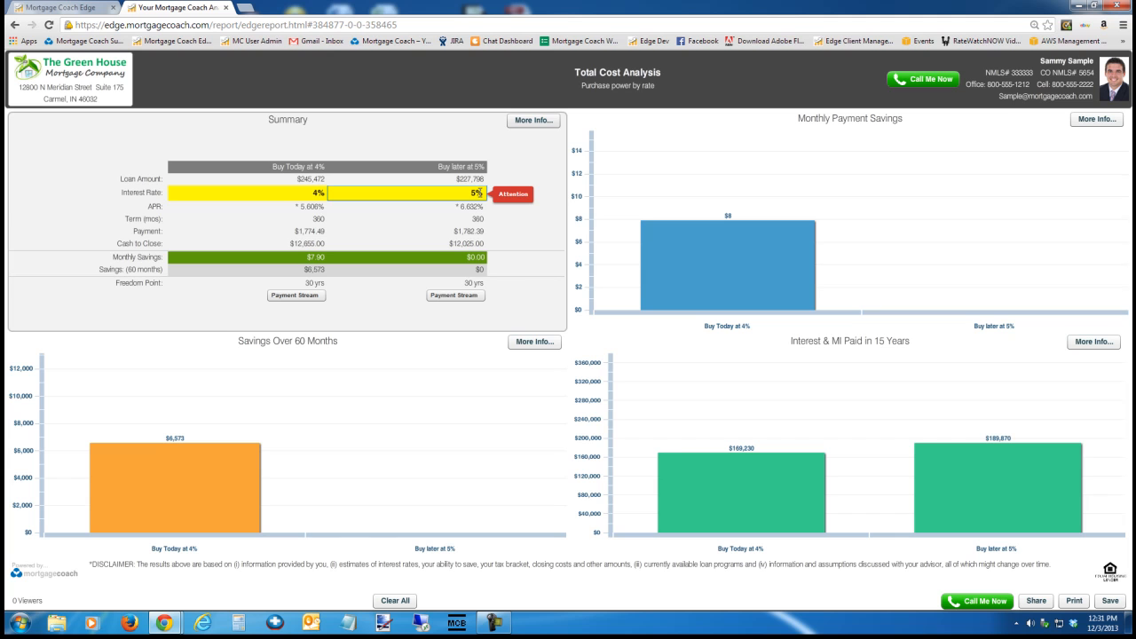